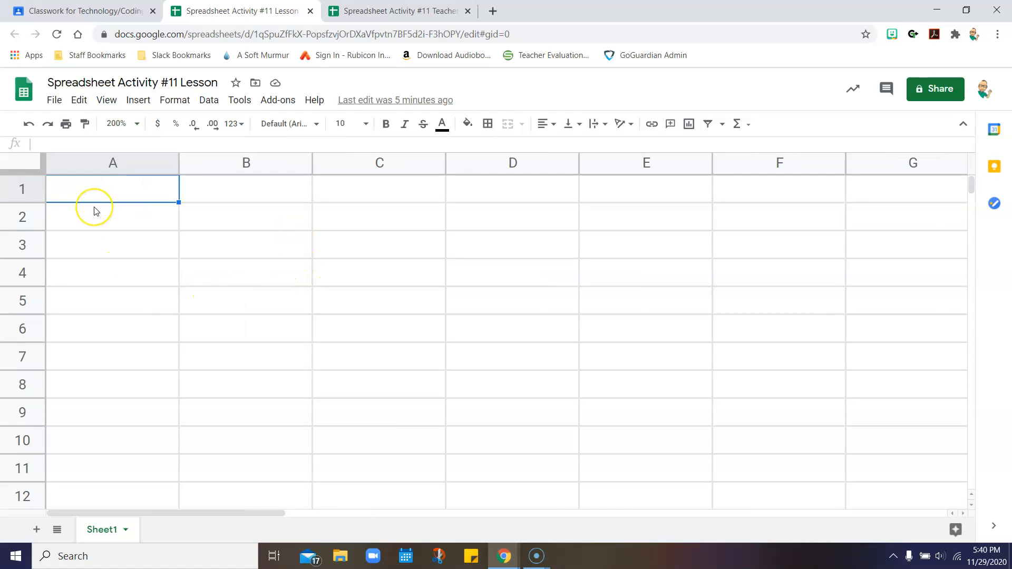
- Enter the values 4, 6, 2, 7 and 3 in cells A1 through A5
{"action": "type", "text": "4"}
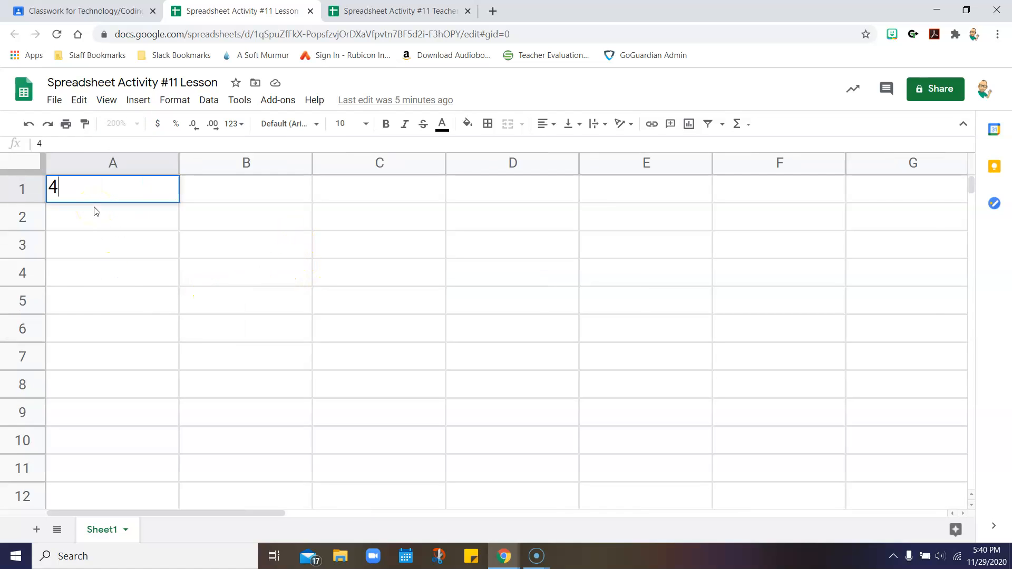
{"action": "key", "text": "Return"}
{"action": "type", "text": "6"}
{"action": "key", "text": "Return"}
{"action": "type", "text": "2"}
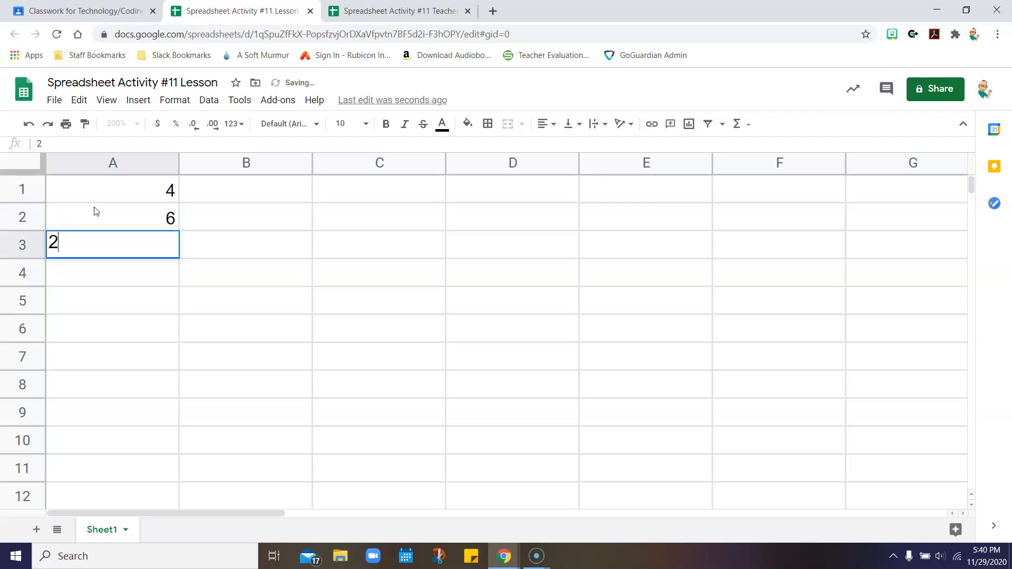
{"action": "key", "text": "Return"}
{"action": "type", "text": "7"}
{"action": "key", "text": "Return"}
{"action": "type", "text": "3"}
{"action": "key", "text": "Return"}
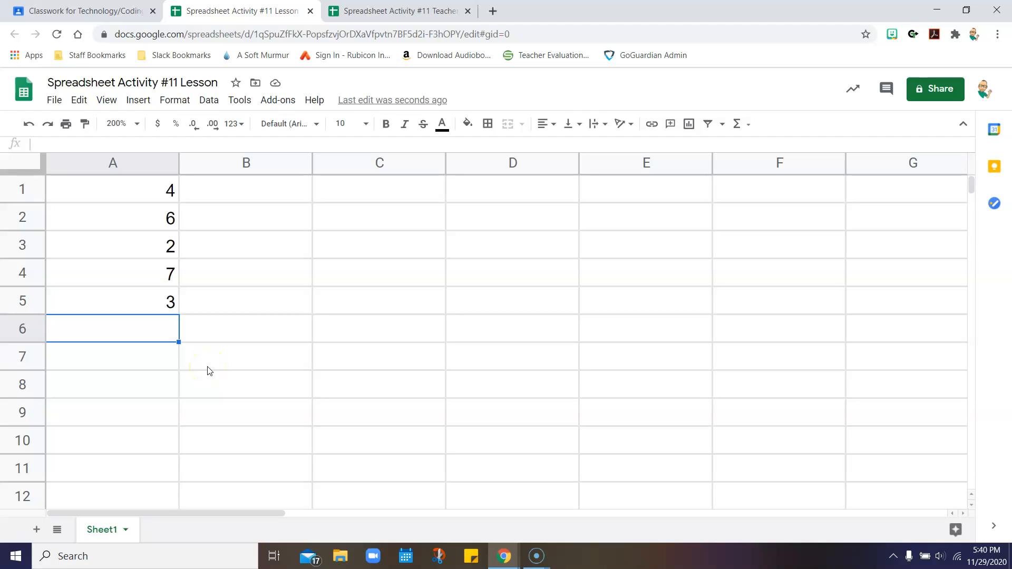
- Add the five numbers in cell A6 with the formula =A1+A2+A3+A4+A5, picking each cell reference from the sheet
{"action": "type", "text": "="}
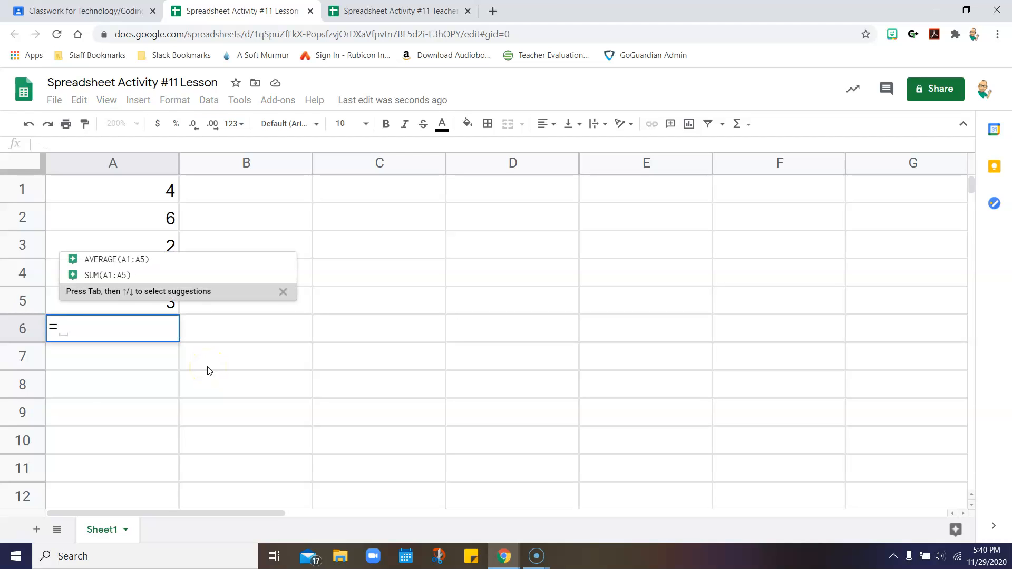
{"action": "left_click", "coordinate": [142, 189]}
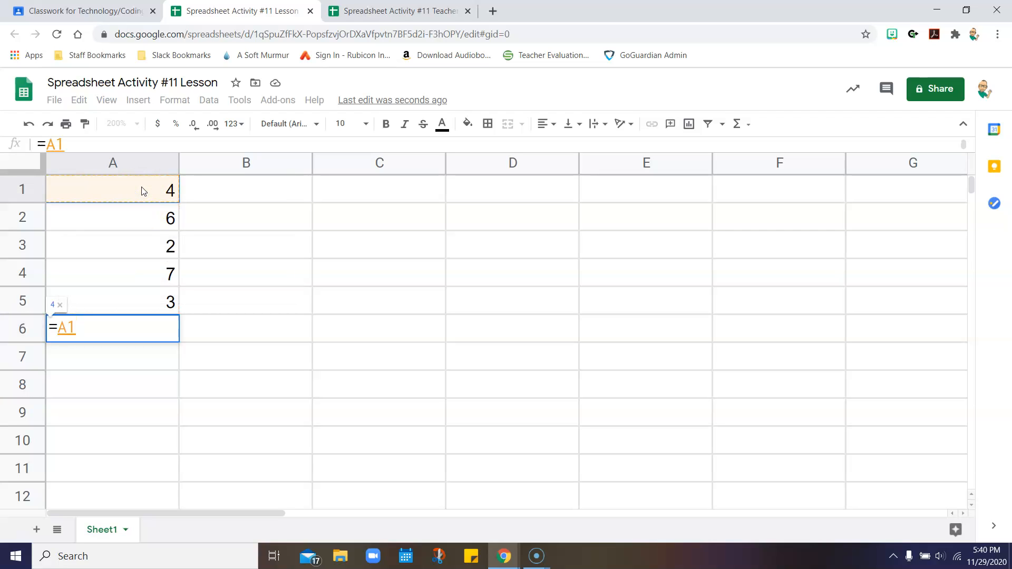
{"action": "type", "text": "+"}
{"action": "left_click", "coordinate": [139, 218]}
{"action": "type", "text": "+"}
{"action": "left_click", "coordinate": [144, 250]}
{"action": "type", "text": "+"}
{"action": "left_click", "coordinate": [143, 269]}
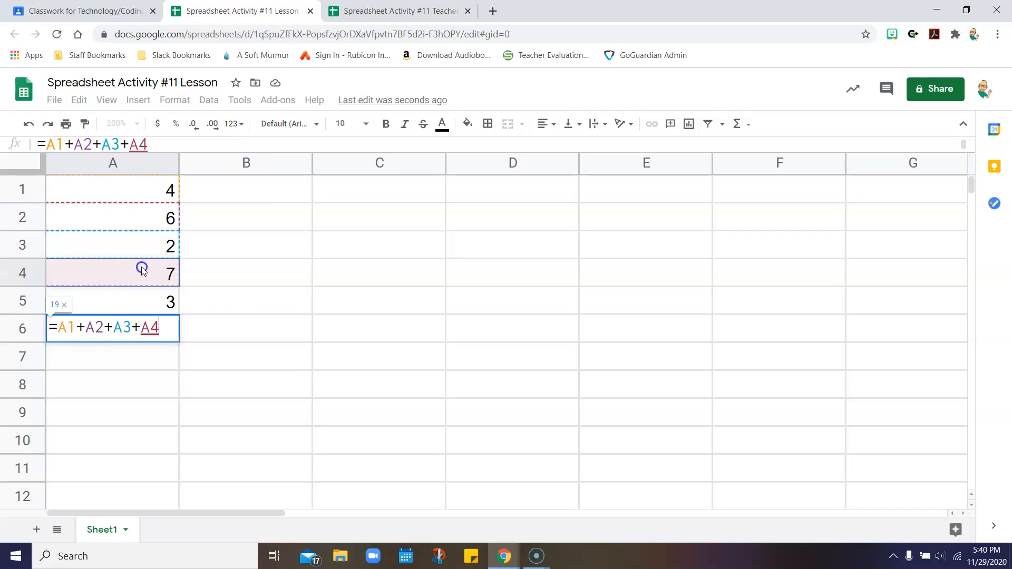
{"action": "type", "text": "+"}
{"action": "left_click", "coordinate": [147, 300]}
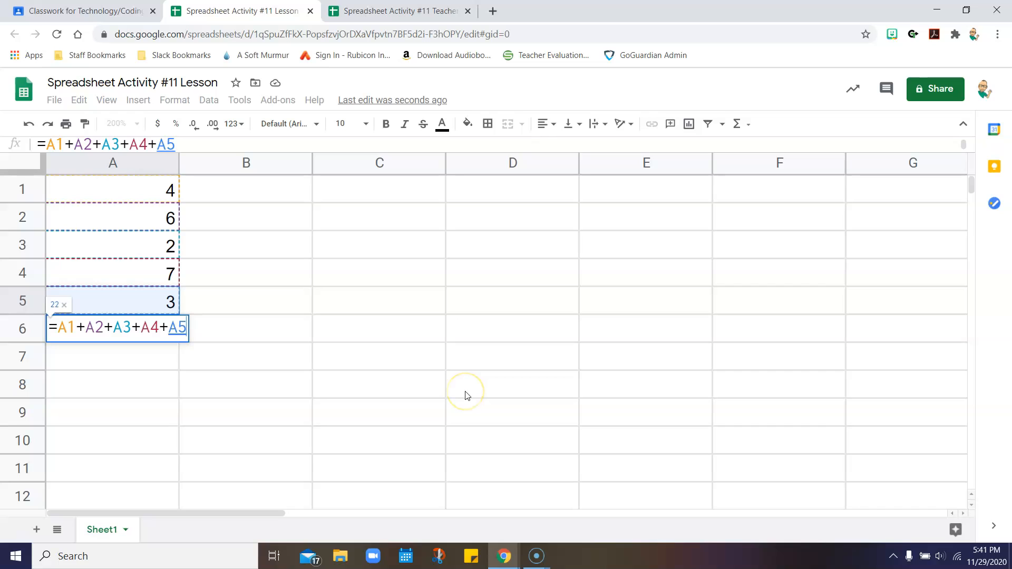
{"action": "key", "text": "Return"}
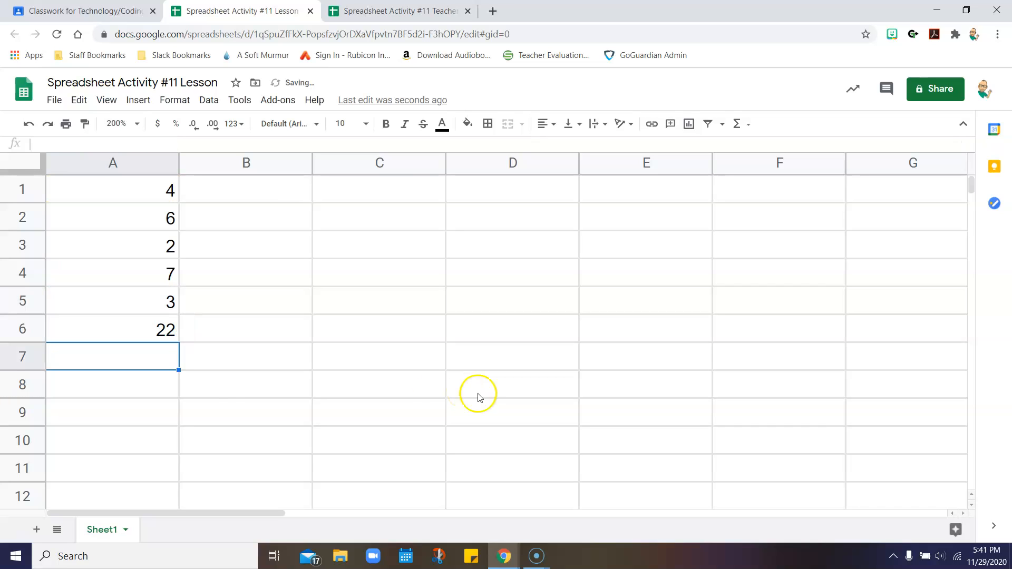
- Replace the addition formula in cell A6 with the function =sum(a1:a5)
{"action": "left_click", "coordinate": [93, 337]}
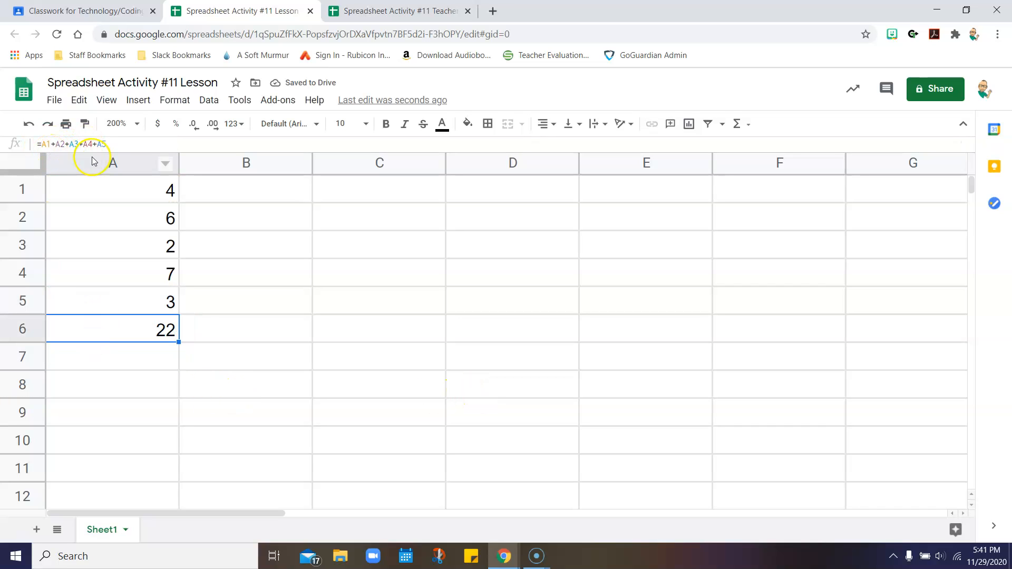
{"action": "left_click_drag", "start_coordinate": [106, 145], "coordinate": [41, 144]}
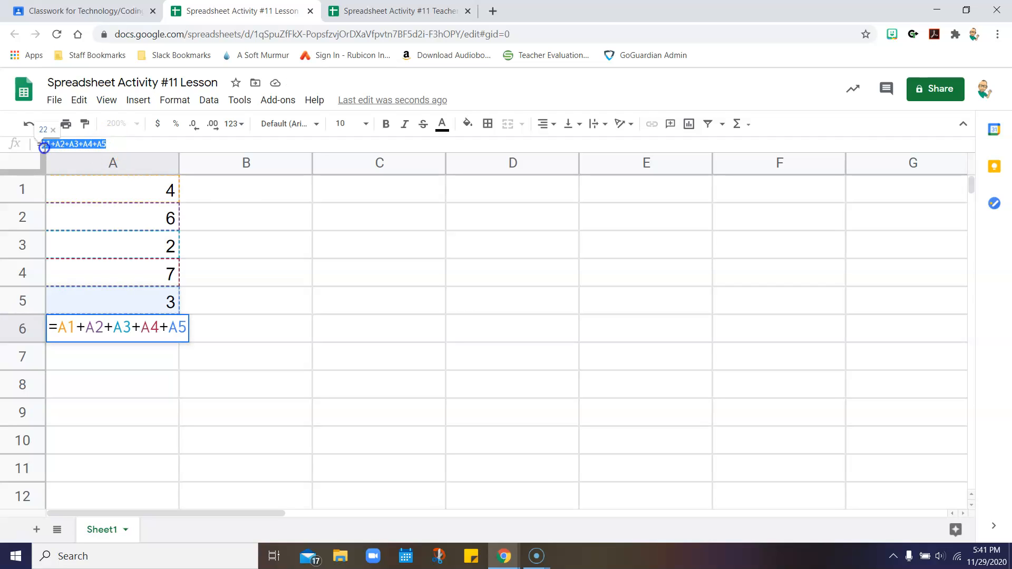
{"action": "key", "text": "BackSpace"}
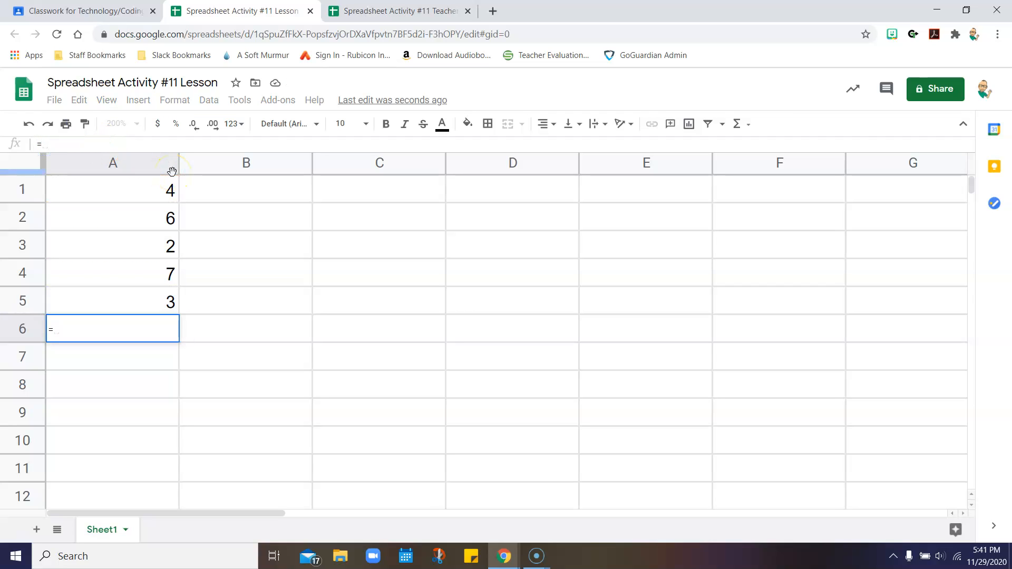
{"action": "key", "text": "BackSpace"}
{"action": "type", "text": "=sum"}
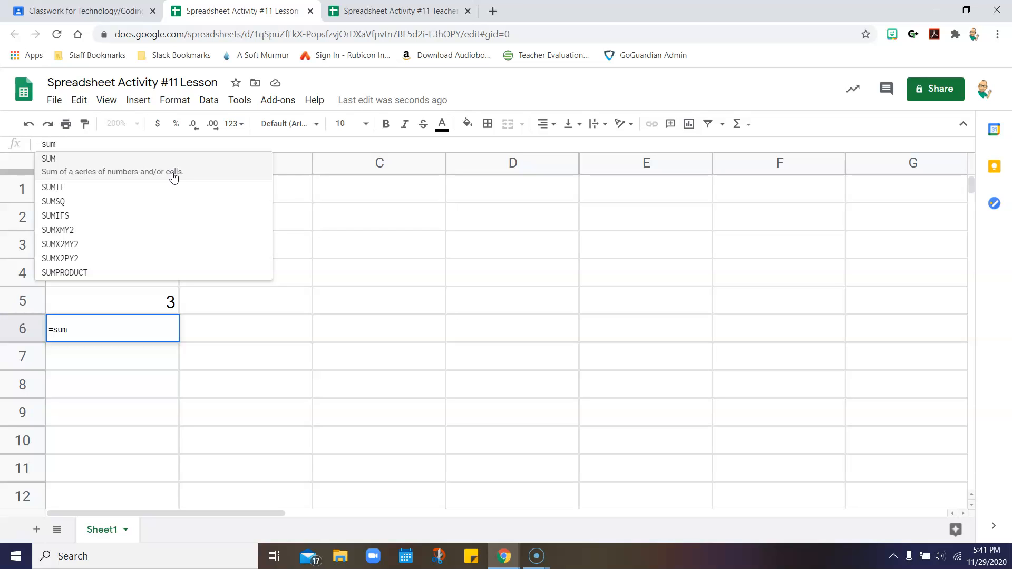
{"action": "type", "text": "("}
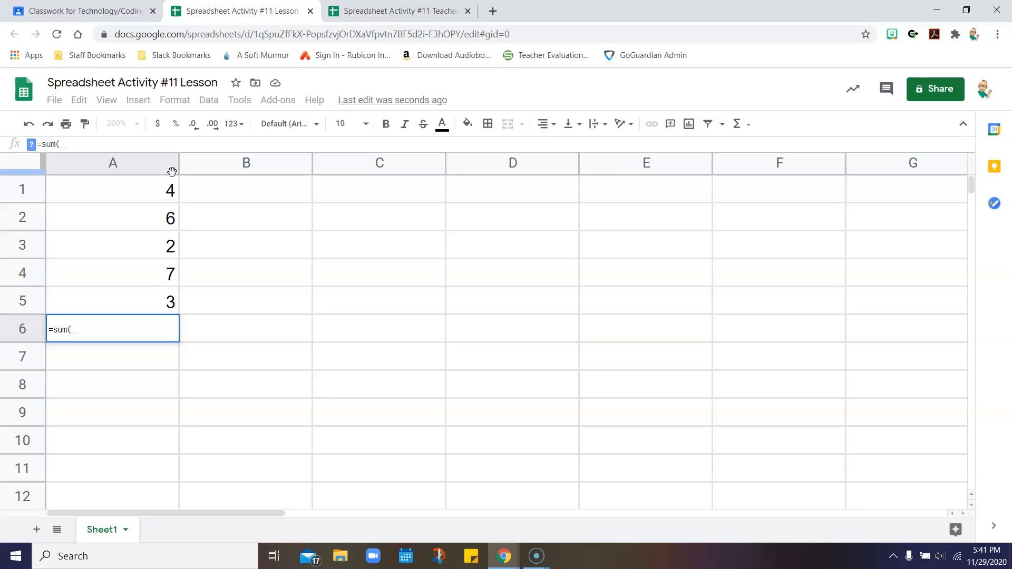
{"action": "type", "text": "a1"}
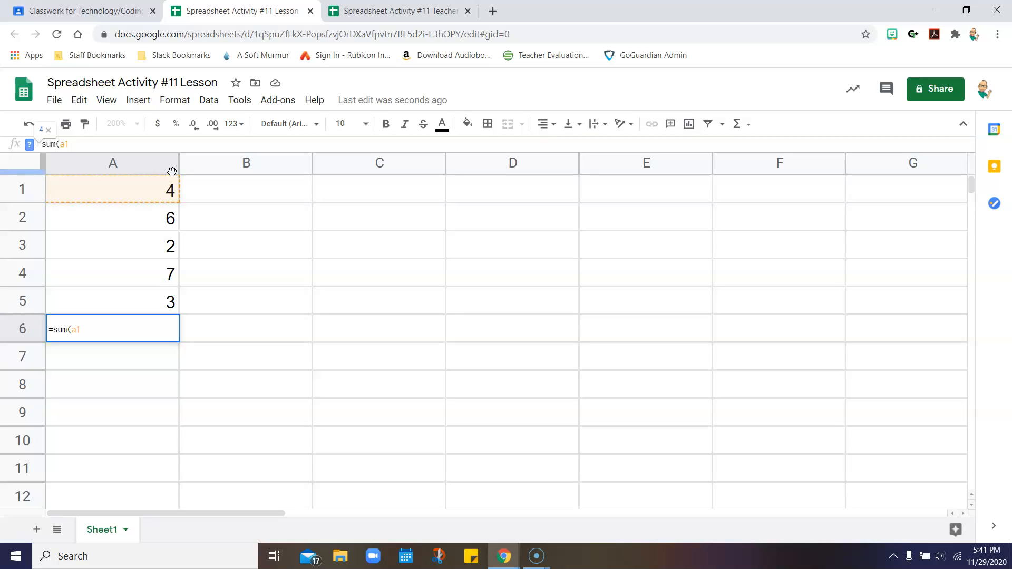
{"action": "type", "text": ":"}
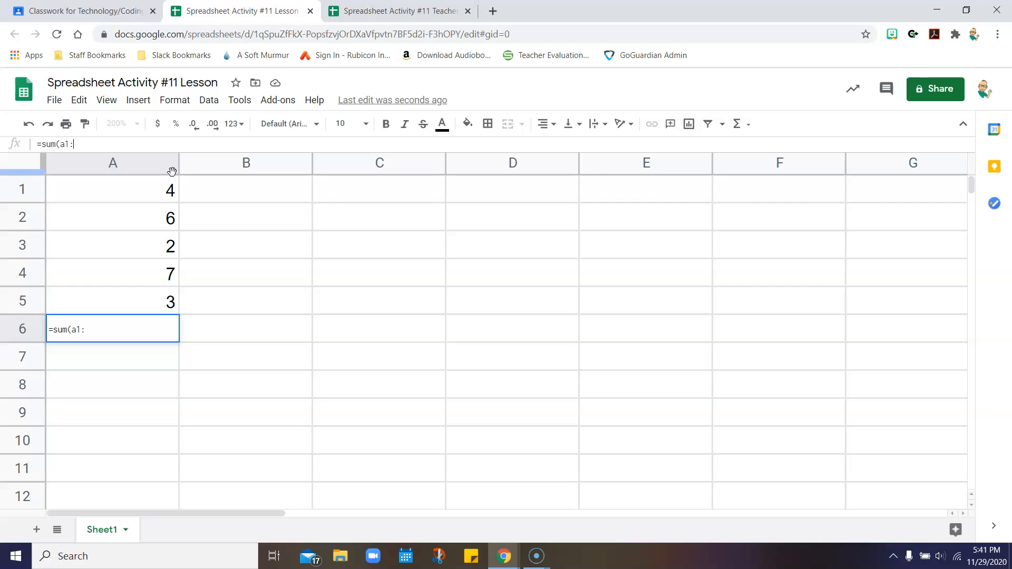
{"action": "type", "text": ")"}
{"action": "key", "text": "BackSpace"}
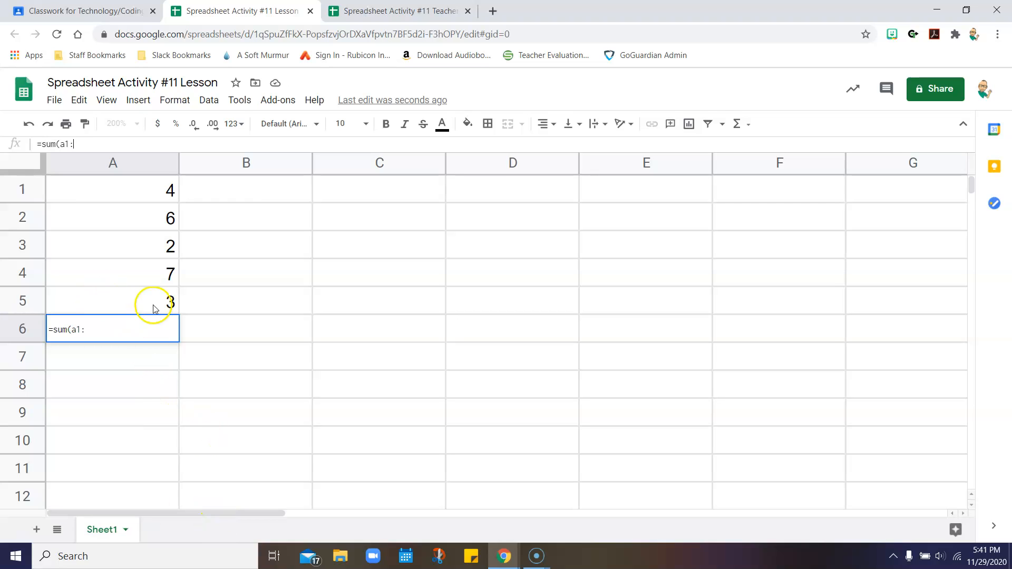
{"action": "type", "text": "a5"}
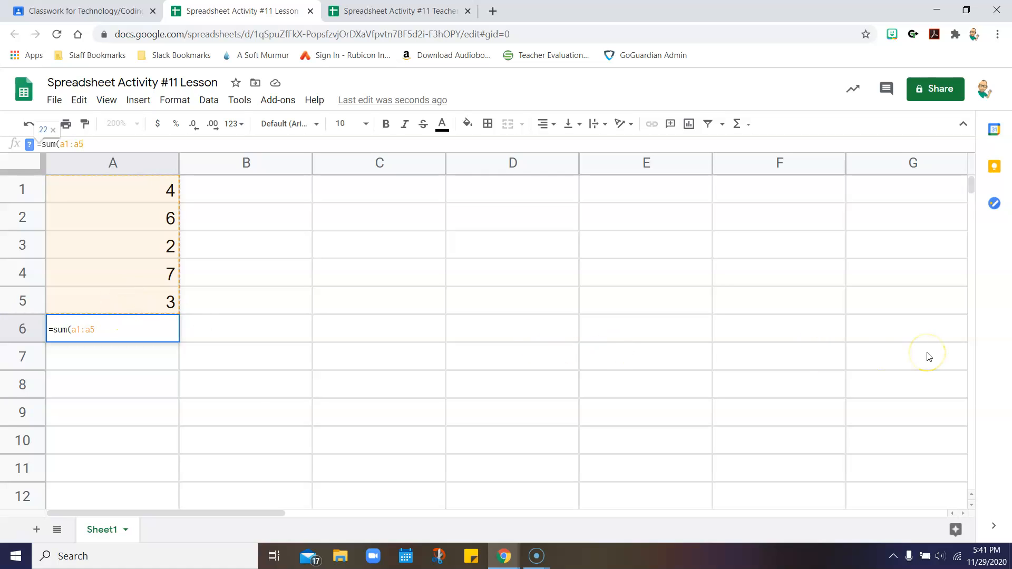
{"action": "type", "text": ")"}
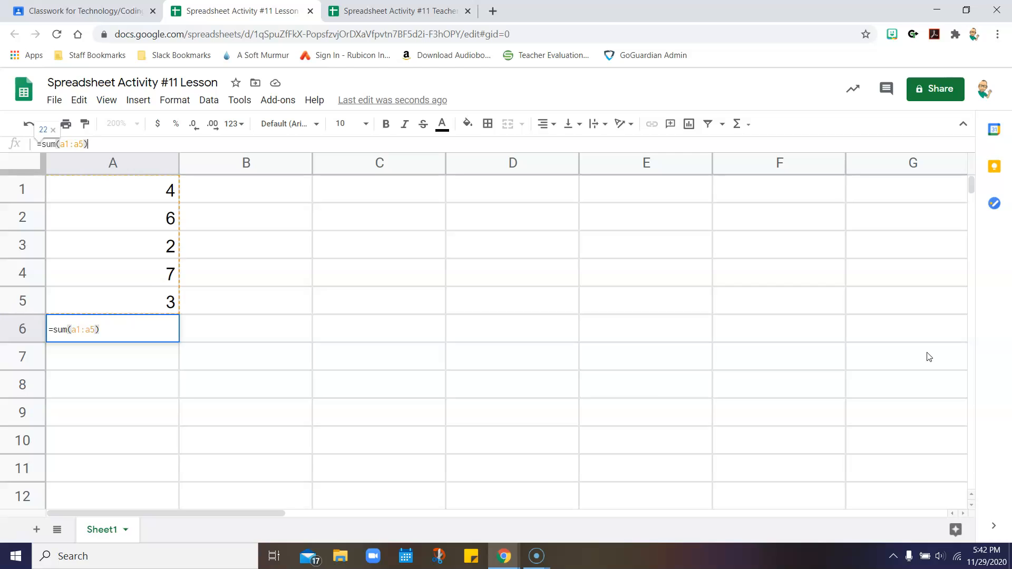
{"action": "key", "text": "Return"}
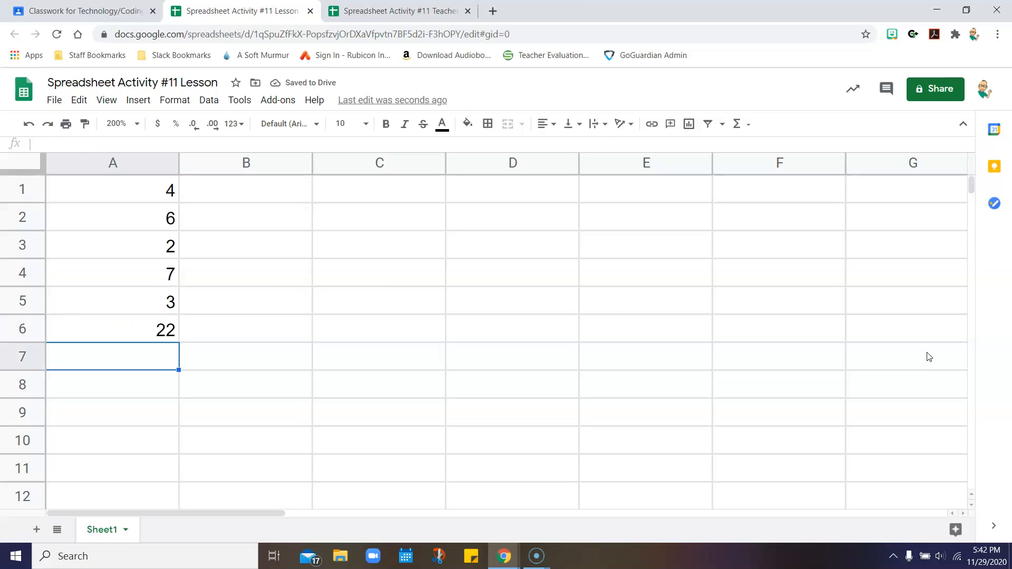
- Clear cell A6 and rebuild the formula =sum(A1:A5), selecting the range A1:A5 directly in the sheet
{"action": "left_click", "coordinate": [91, 323]}
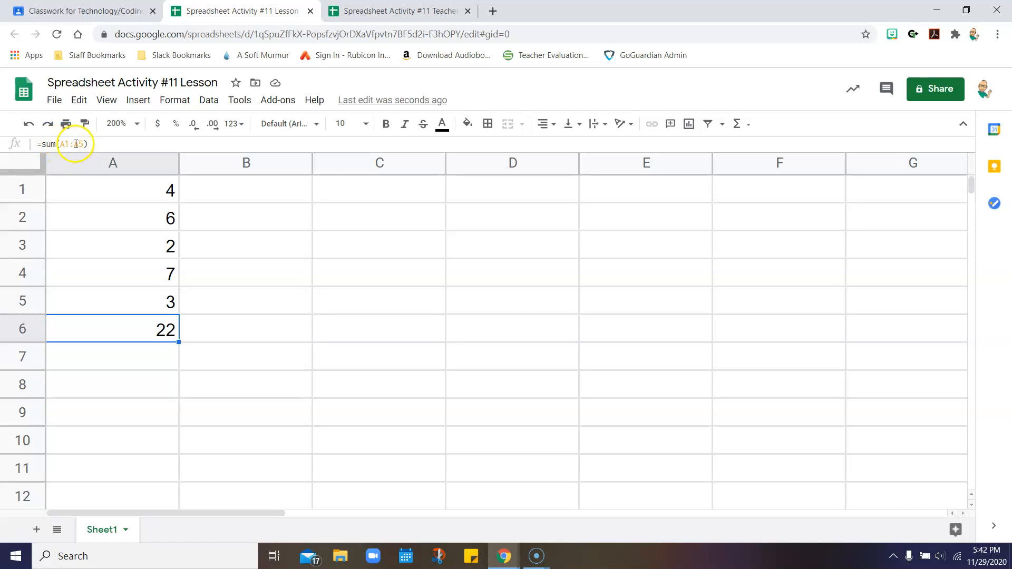
{"action": "left_click", "coordinate": [159, 333]}
{"action": "key", "text": "Delete"}
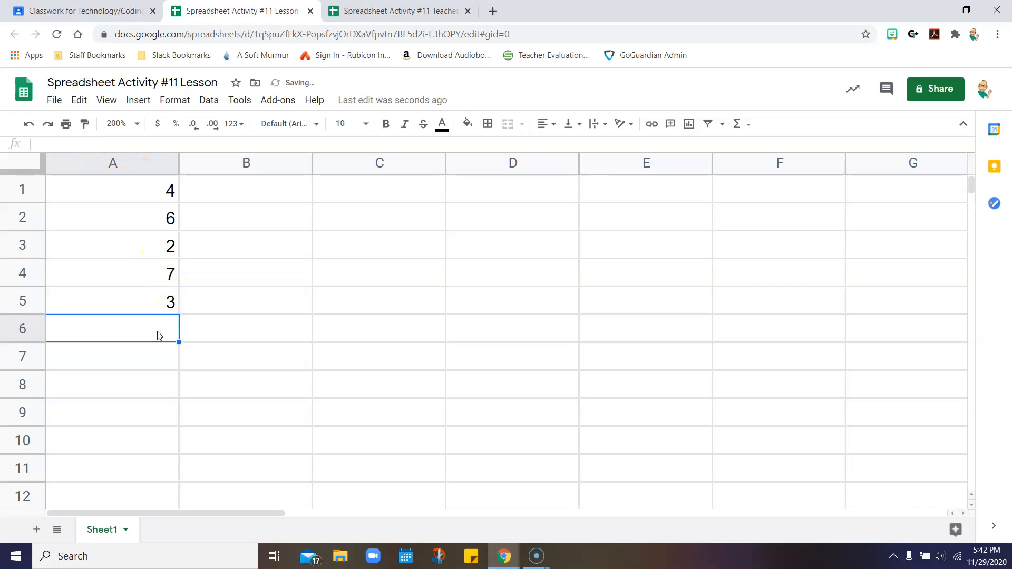
{"action": "type", "text": "="}
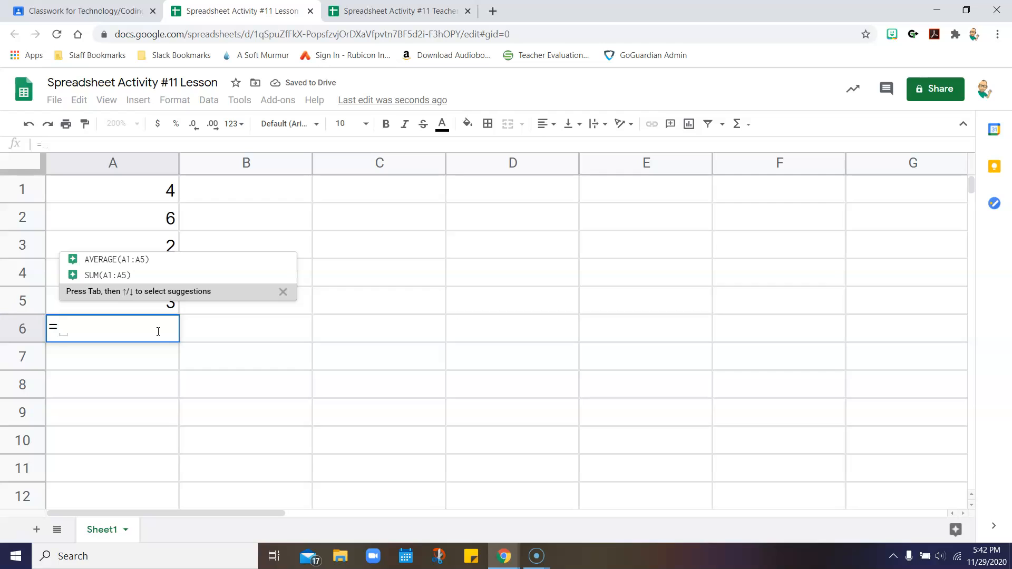
{"action": "type", "text": "sum("}
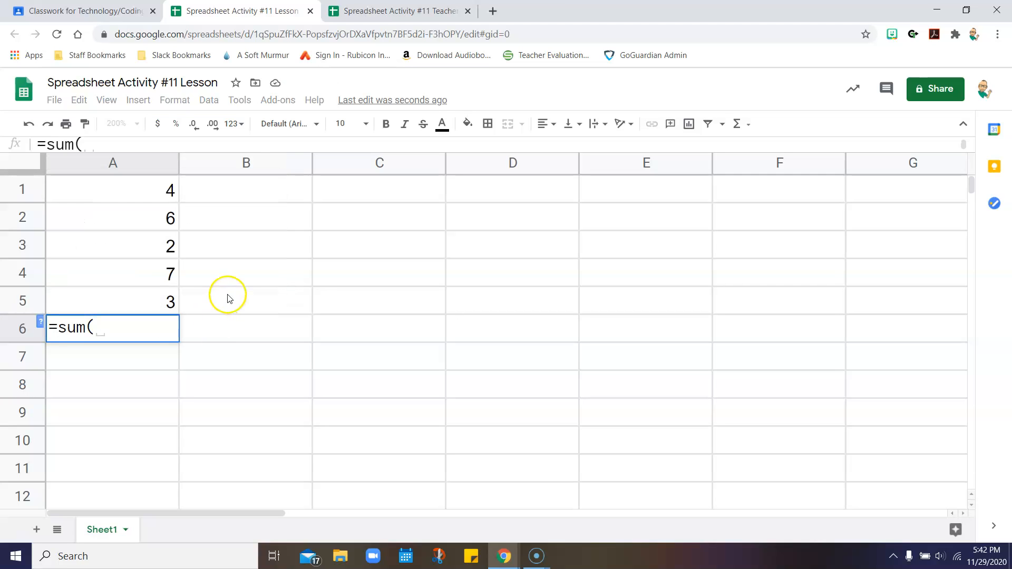
{"action": "left_click_drag", "start_coordinate": [141, 197], "coordinate": [132, 299]}
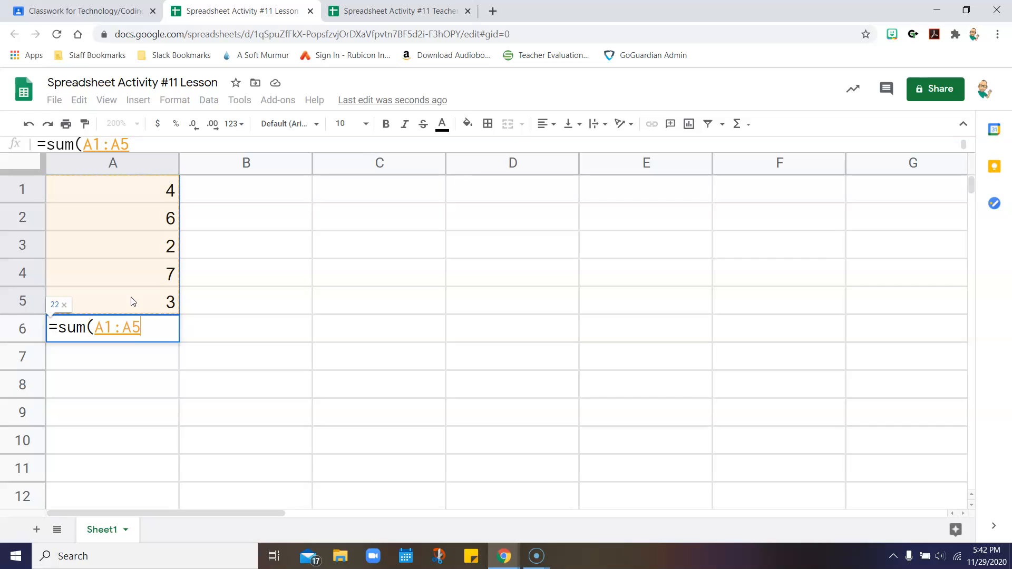
{"action": "type", "text": ")"}
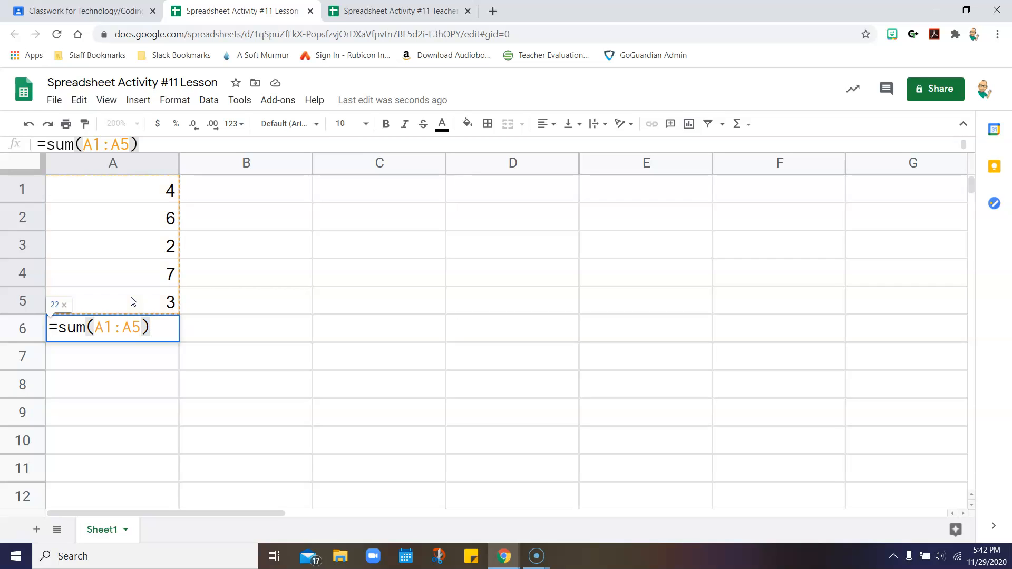
{"action": "key", "text": "Return"}
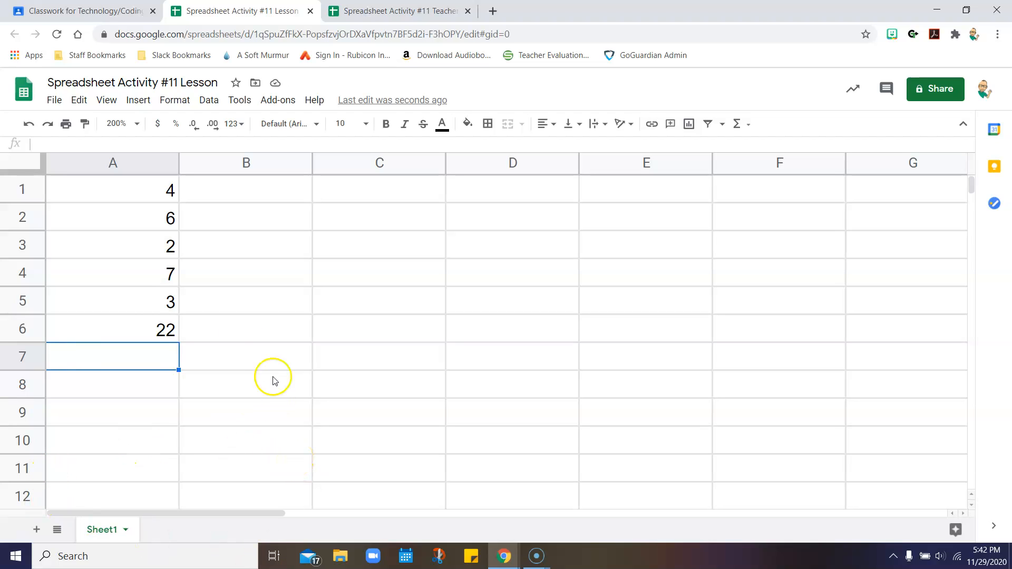
- Clear the contents of cells A1 through A7
{"action": "left_click_drag", "start_coordinate": [153, 195], "coordinate": [140, 351]}
{"action": "key", "text": "Delete"}
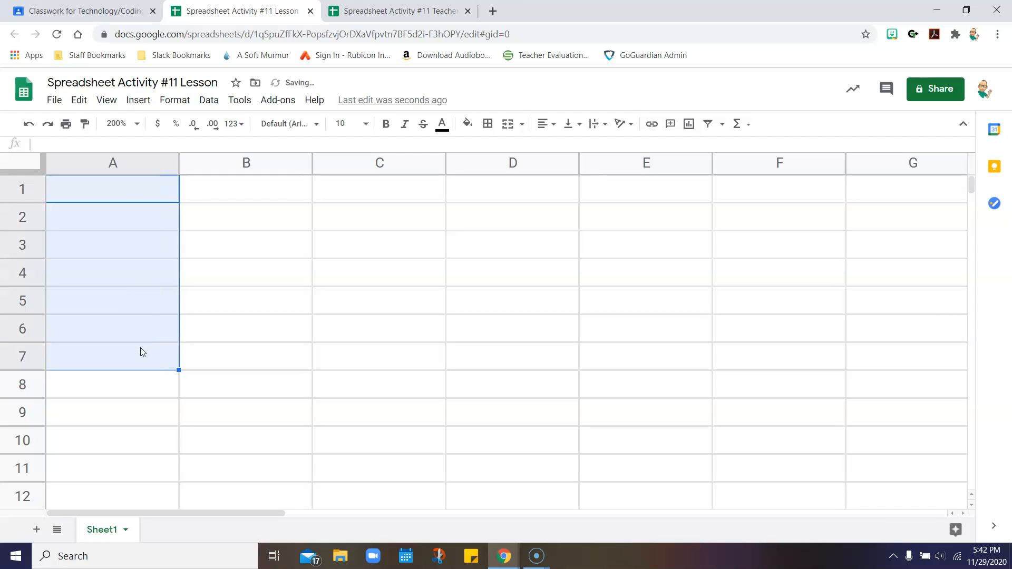
{"action": "left_click", "coordinate": [109, 441]}
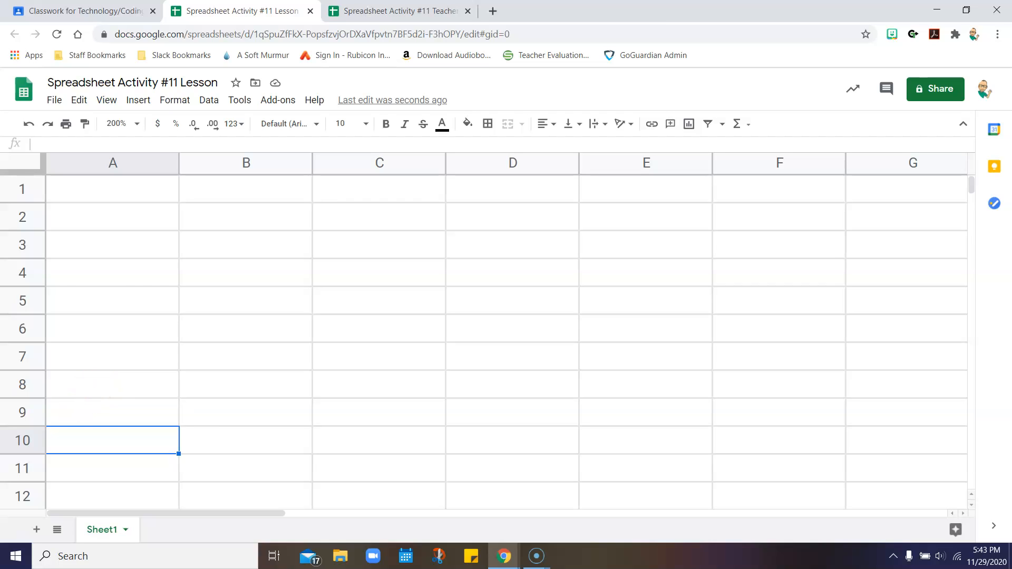
- Fill cells A1 through A5 again with the values 4, 6, 2, 7 and 3
{"action": "left_click", "coordinate": [146, 195]}
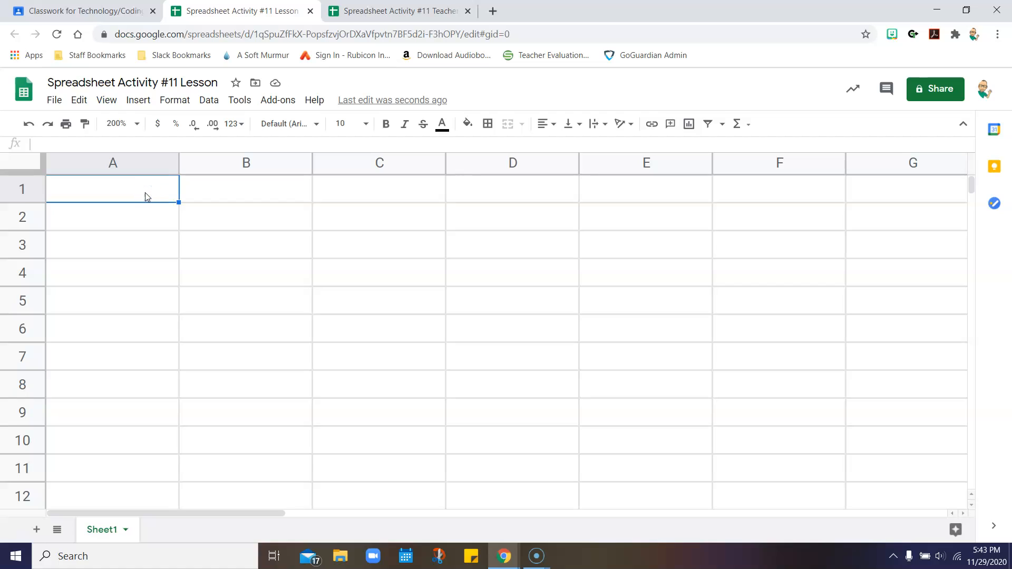
{"action": "type", "text": "4"}
{"action": "key", "text": "Return"}
{"action": "type", "text": "6"}
{"action": "key", "text": "Return"}
{"action": "type", "text": "2"}
{"action": "key", "text": "Return"}
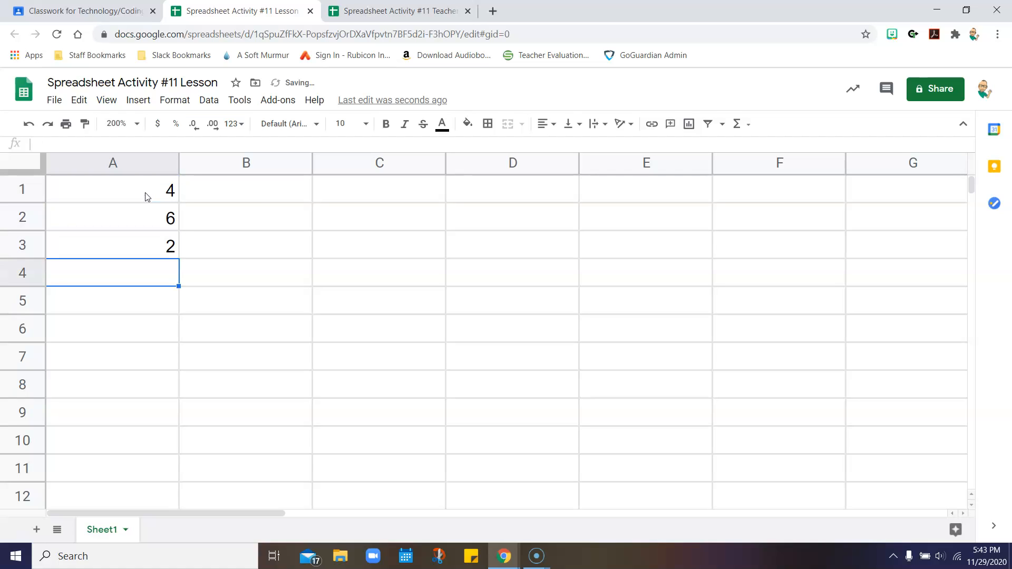
{"action": "type", "text": "7"}
{"action": "key", "text": "Return"}
{"action": "type", "text": "3"}
{"action": "key", "text": "Return"}
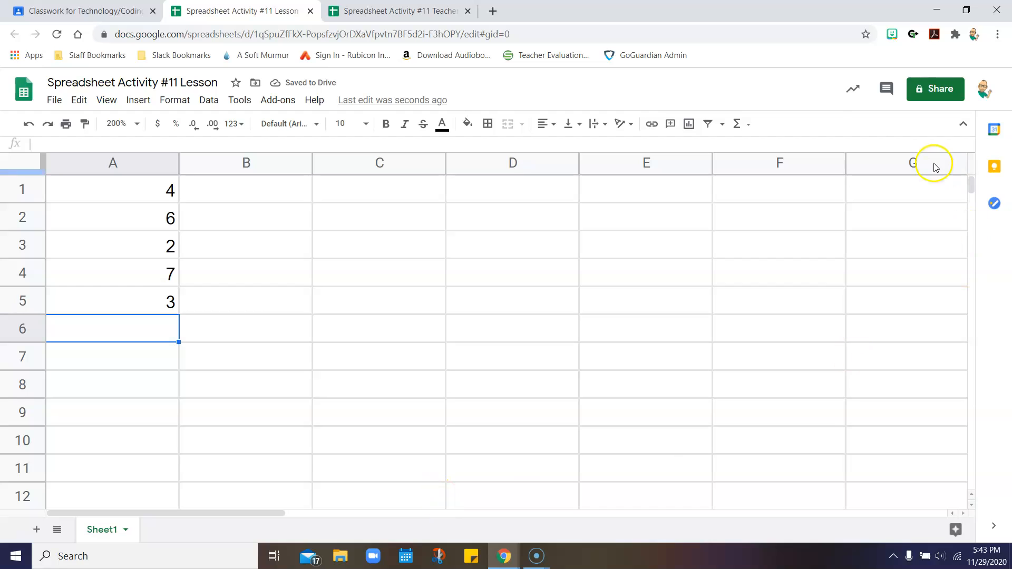
- Insert the built-in SUM function into cell A6 and select A1:A5 as its range, giving =SUM(A1:A5)
{"action": "left_click", "coordinate": [737, 123]}
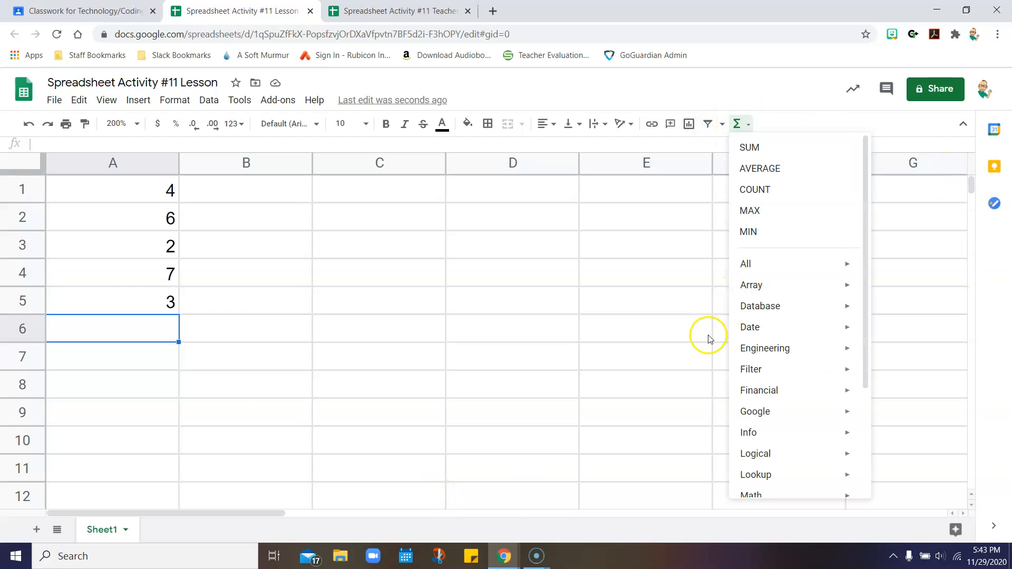
{"action": "left_click", "coordinate": [748, 147]}
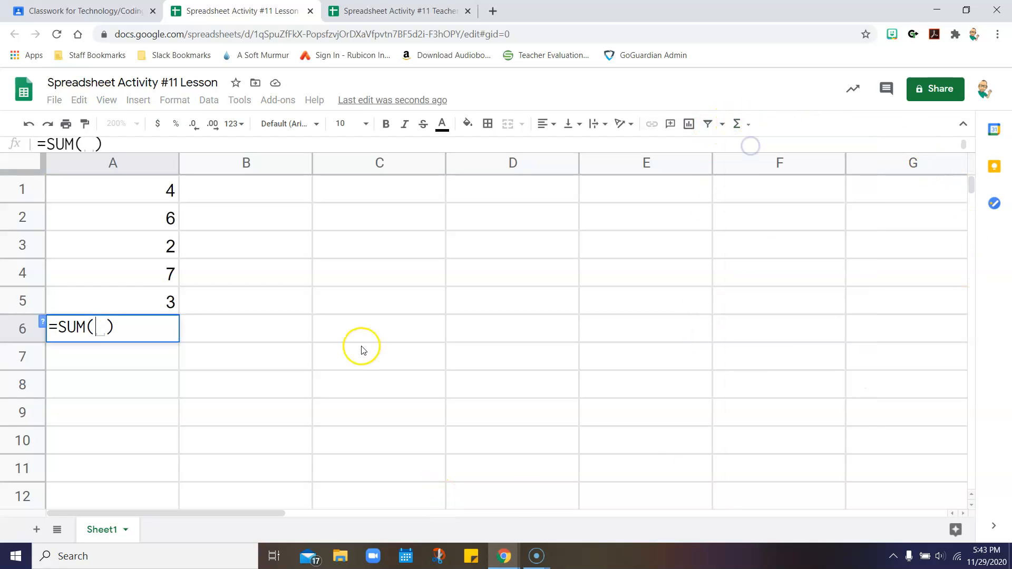
{"action": "left_click_drag", "start_coordinate": [161, 191], "coordinate": [149, 301]}
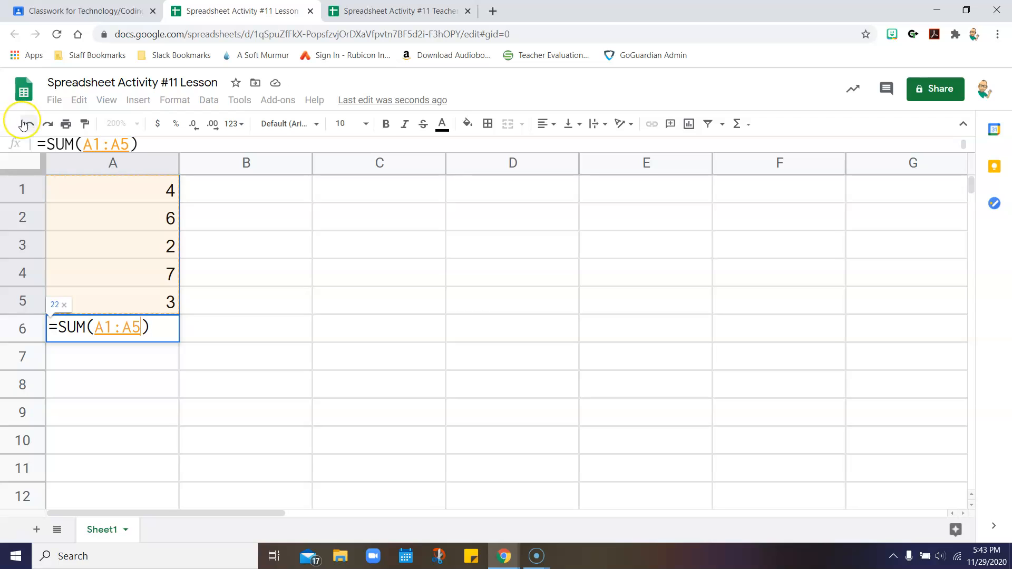
{"action": "left_click", "coordinate": [136, 376]}
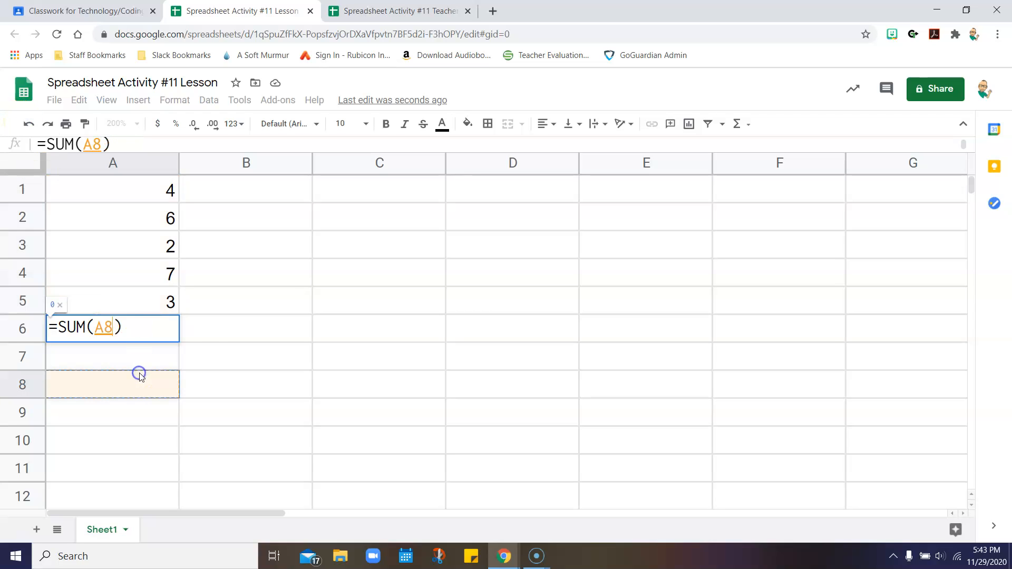
{"action": "left_click_drag", "start_coordinate": [129, 189], "coordinate": [124, 292]}
{"action": "key", "text": "Return"}
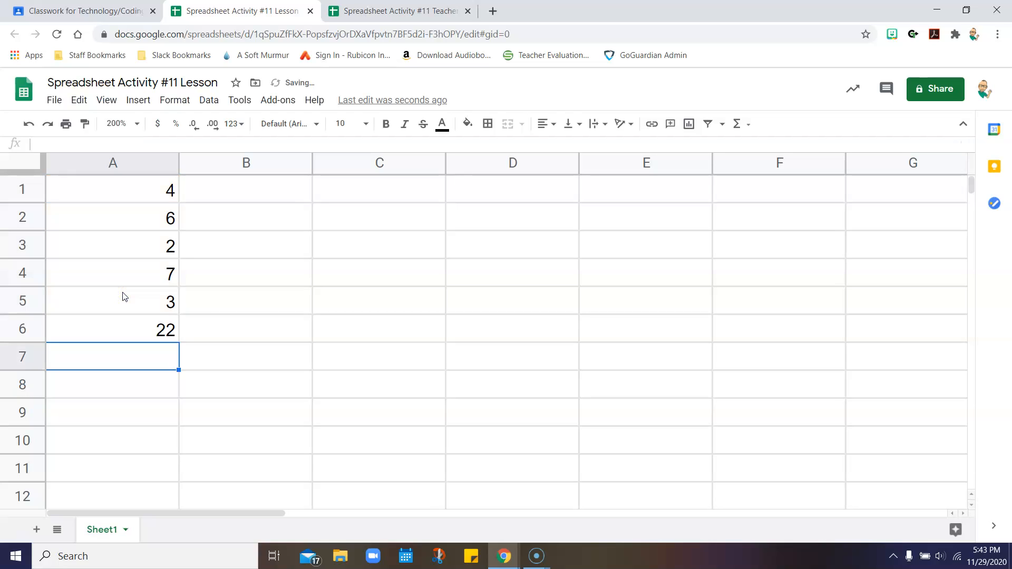
{"action": "left_click", "coordinate": [125, 326]}
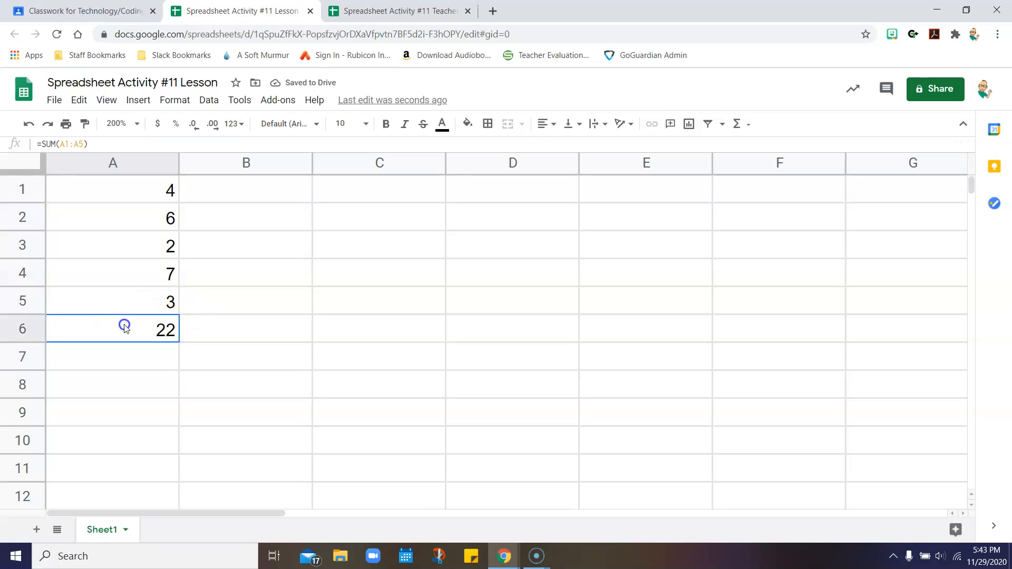
- Undo the SUM formula in cell A6 and select that cell again
{"action": "left_click", "coordinate": [29, 125]}
{"action": "left_click", "coordinate": [139, 193]}
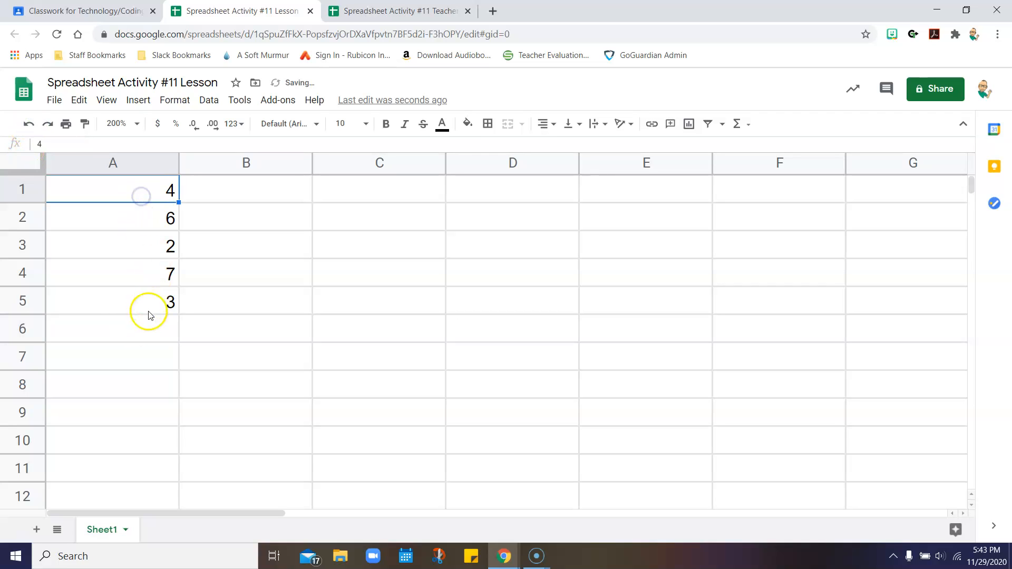
{"action": "left_click", "coordinate": [110, 331]}
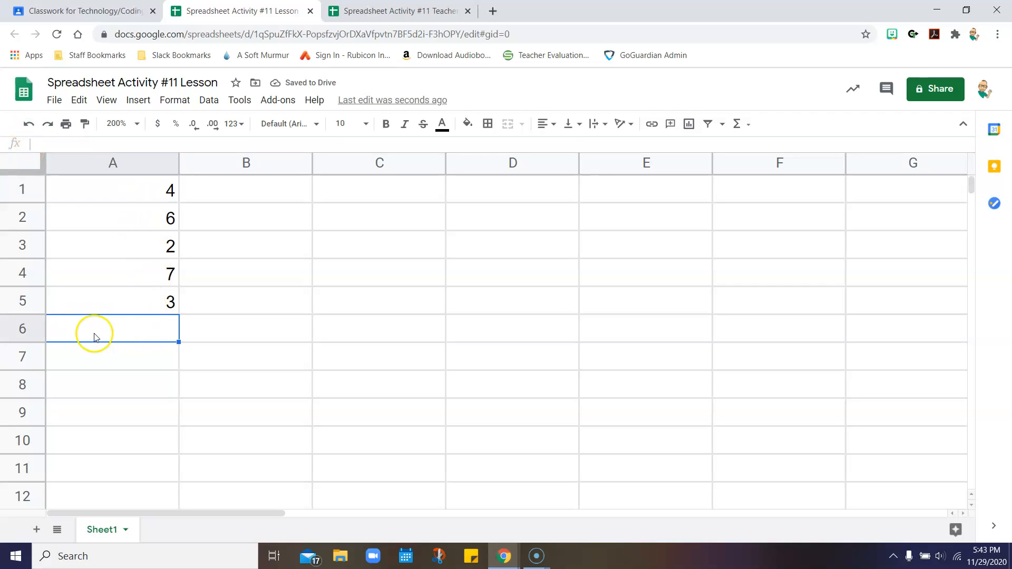
- Insert the built-in SUM function again into cell A6, using the range A1:A5
{"action": "left_click", "coordinate": [740, 125]}
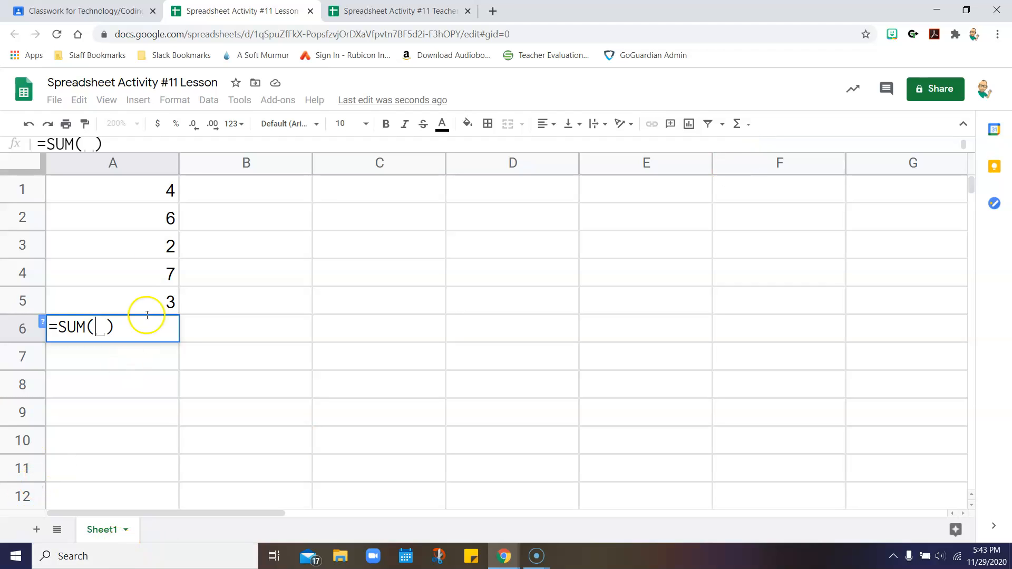
{"action": "left_click", "coordinate": [123, 192]}
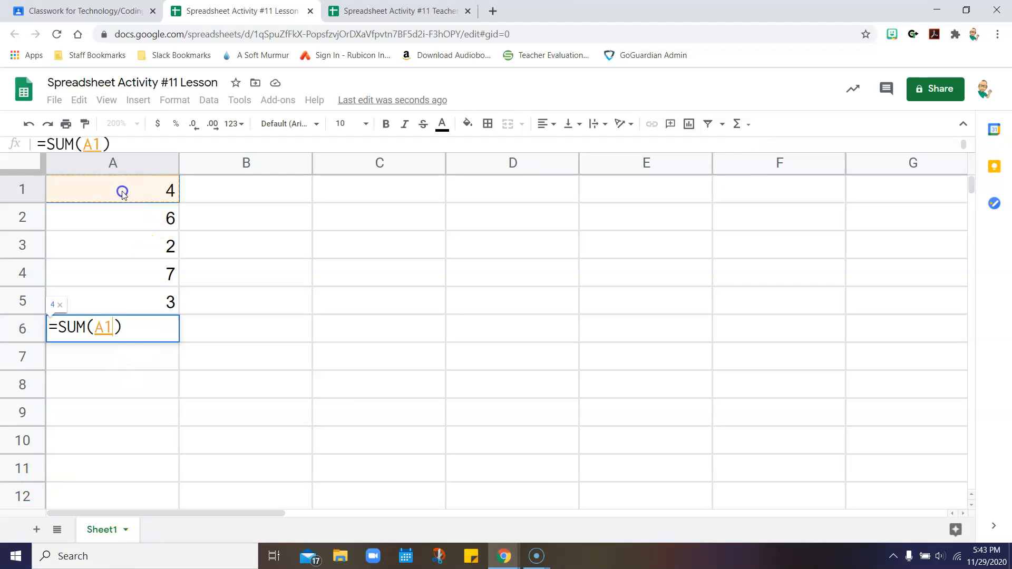
{"action": "left_click_drag", "start_coordinate": [121, 203], "coordinate": [122, 302]}
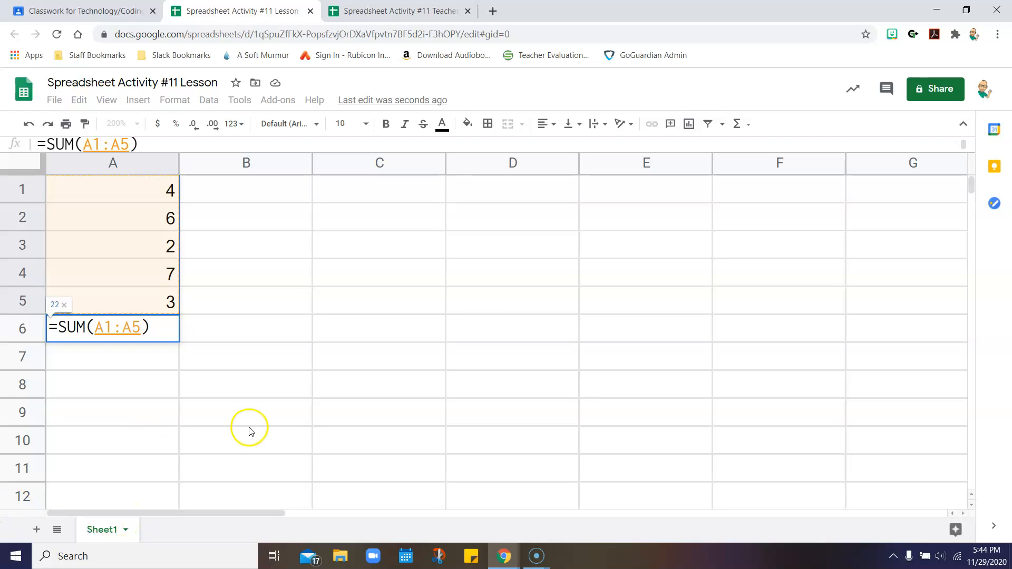
- Abandon the SUM range in cell A6 and clear the contents of cells A1 through B7
{"action": "left_click", "coordinate": [120, 378]}
{"action": "left_click", "coordinate": [152, 345]}
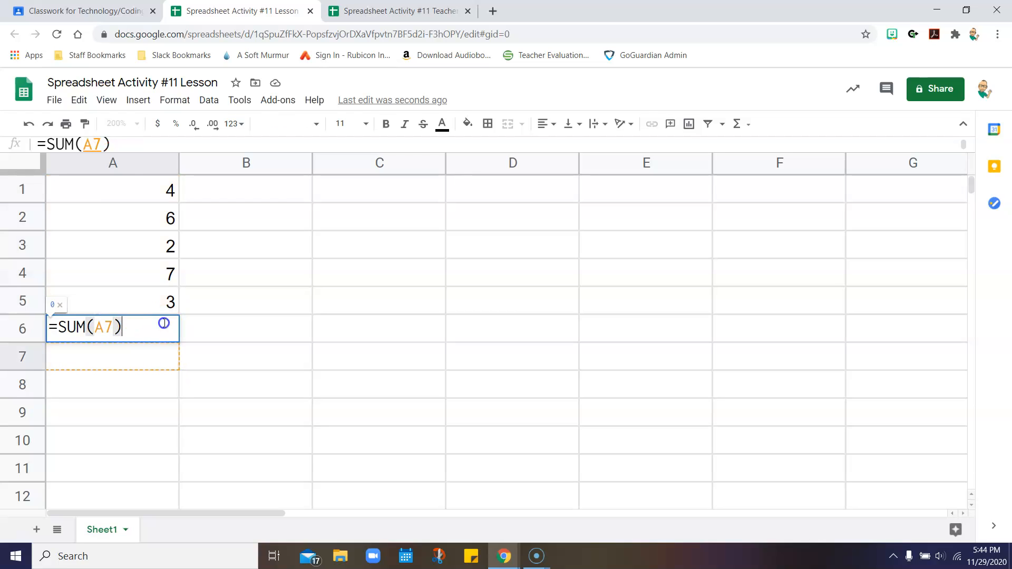
{"action": "left_click_drag", "start_coordinate": [106, 188], "coordinate": [181, 357]}
{"action": "key", "text": "Delete"}
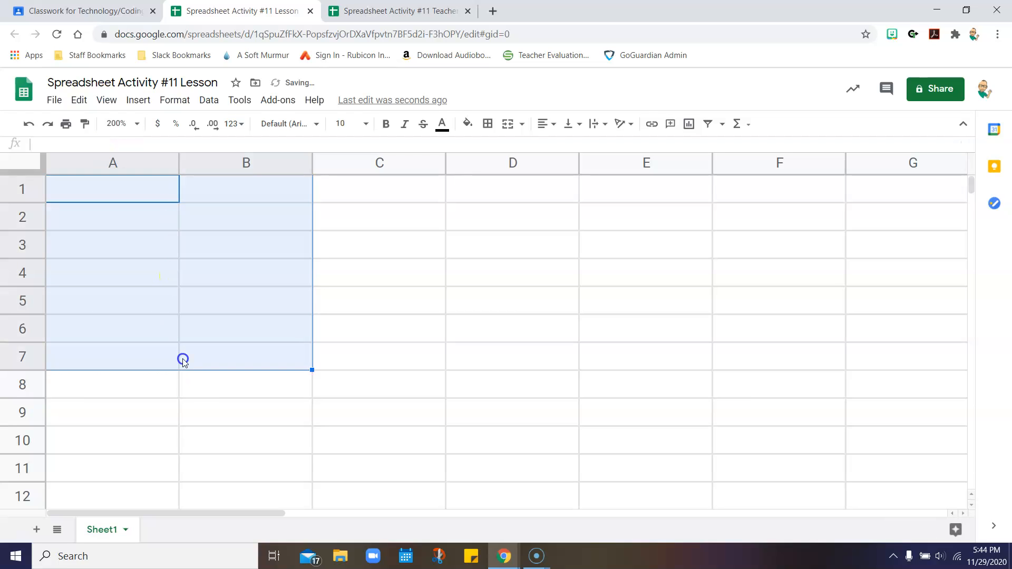
{"action": "left_click", "coordinate": [233, 439]}
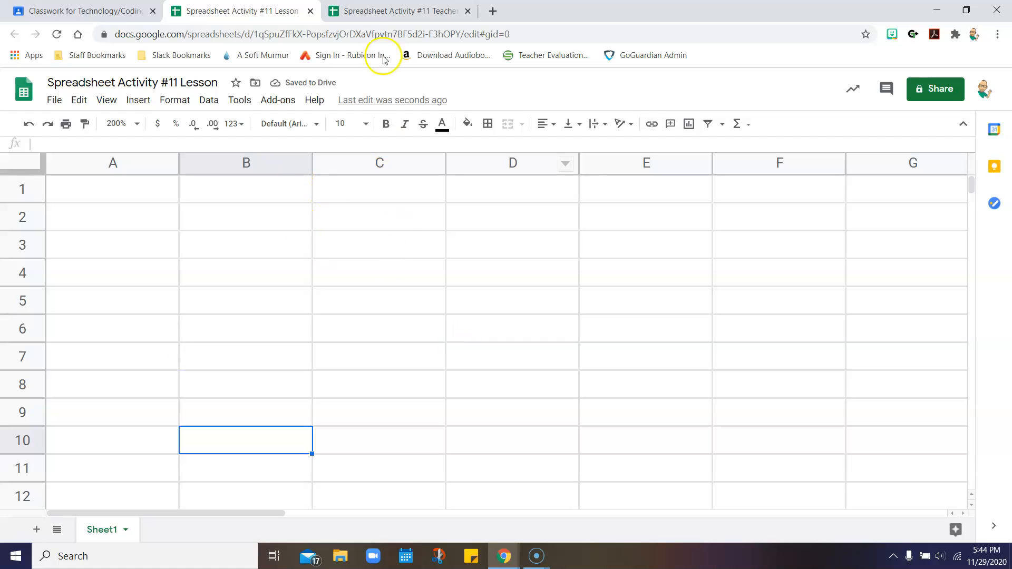
- Switch to the Spreadsheet Activity #11 Teacher Sample spreadsheet and set its zoom to 200%
{"action": "left_click", "coordinate": [396, 13]}
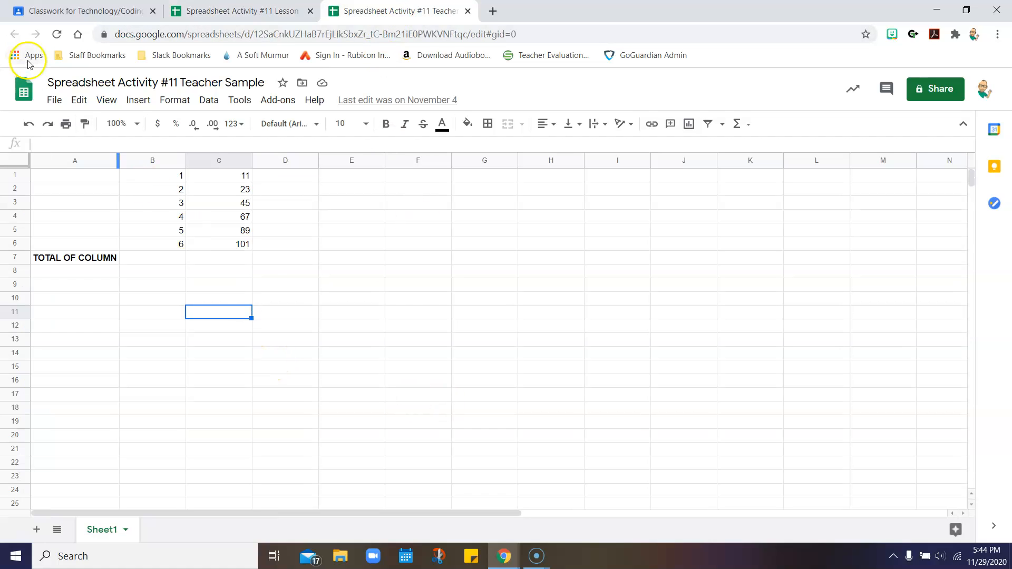
{"action": "left_click", "coordinate": [135, 123]}
{"action": "left_click", "coordinate": [126, 252]}
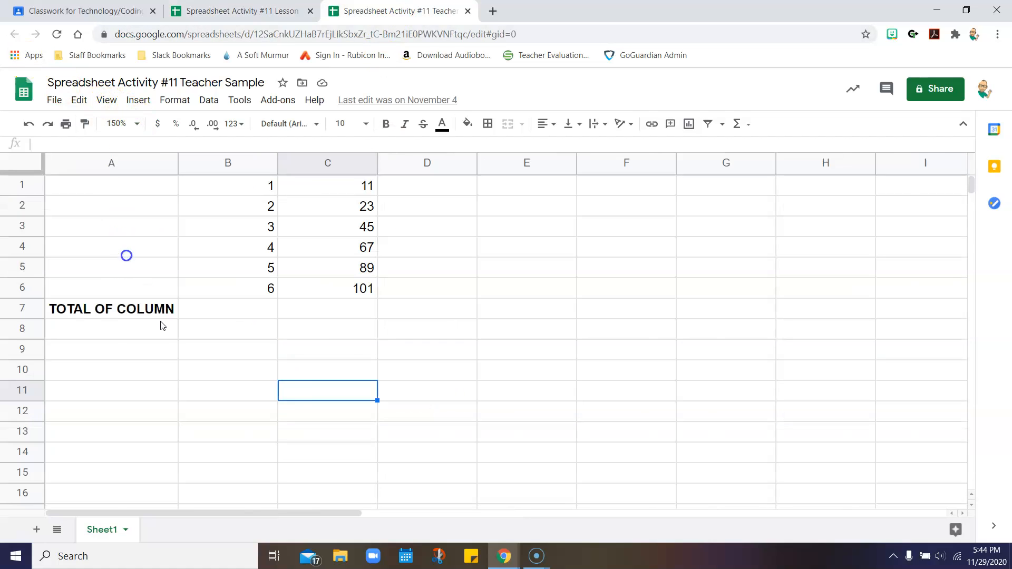
{"action": "left_click", "coordinate": [129, 122]}
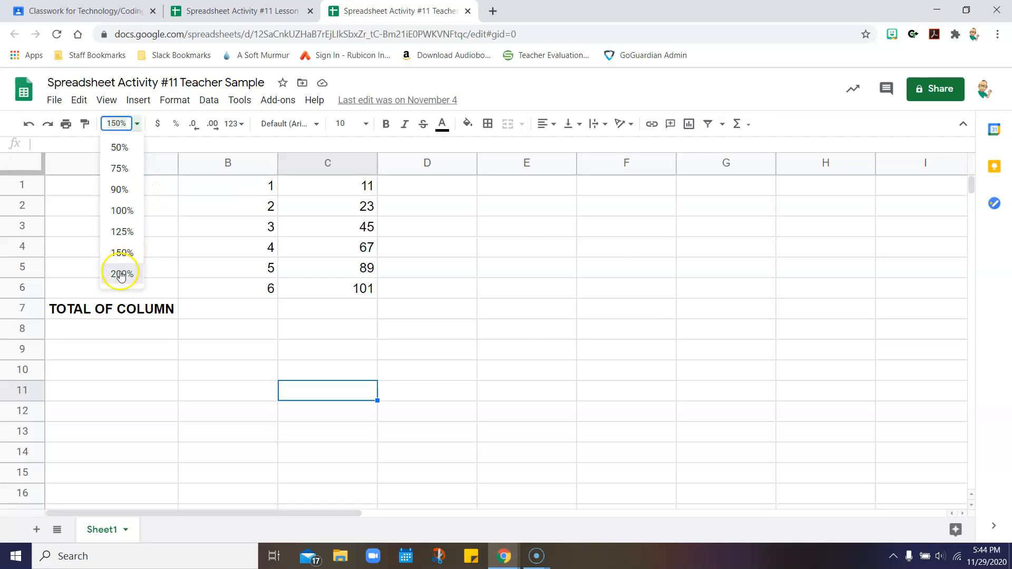
{"action": "left_click", "coordinate": [141, 272]}
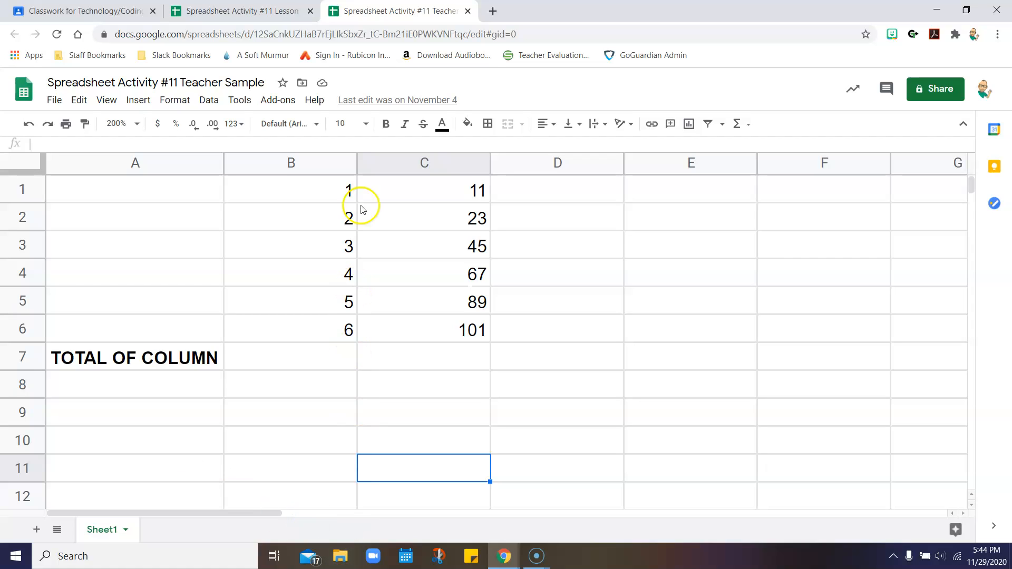
{"action": "left_click", "coordinate": [266, 359]}
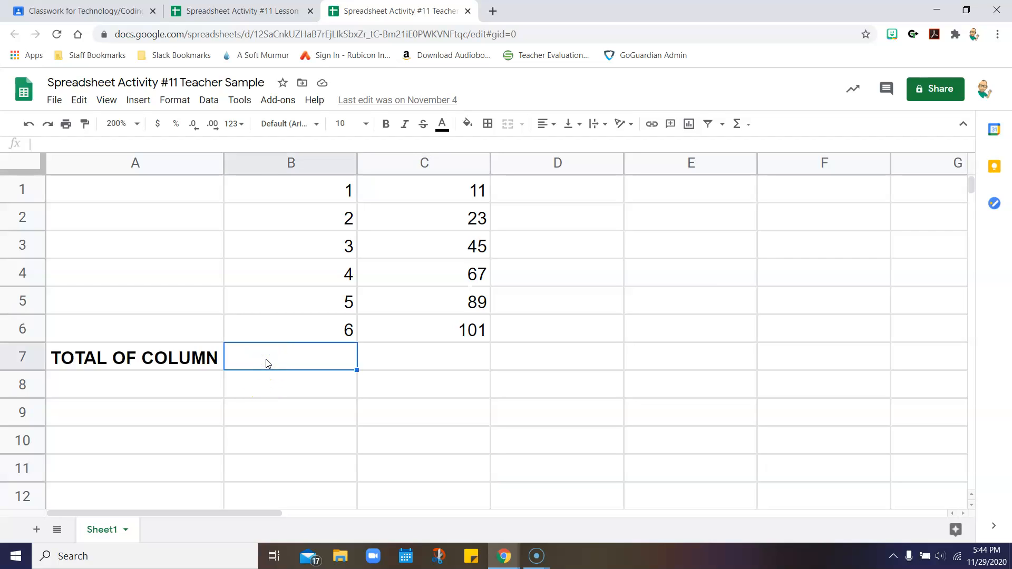
{"action": "type", "text": "="}
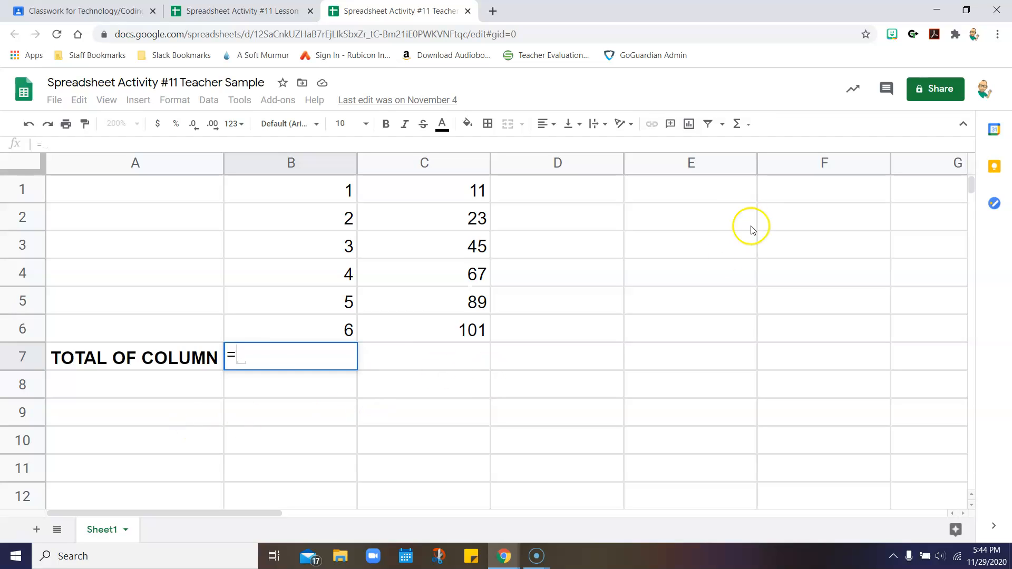
{"action": "left_click", "coordinate": [747, 122]}
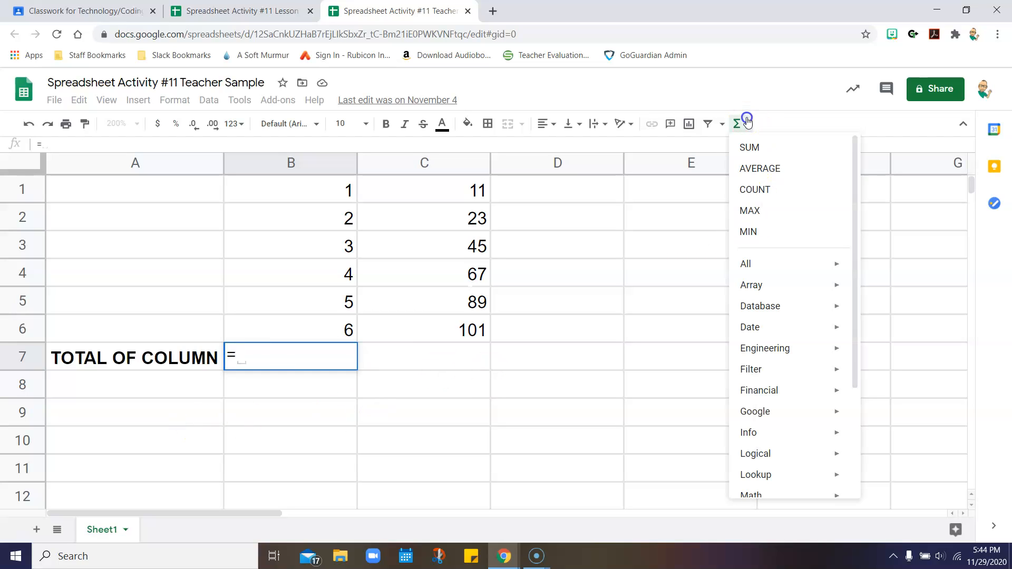
{"action": "left_click", "coordinate": [750, 145]}
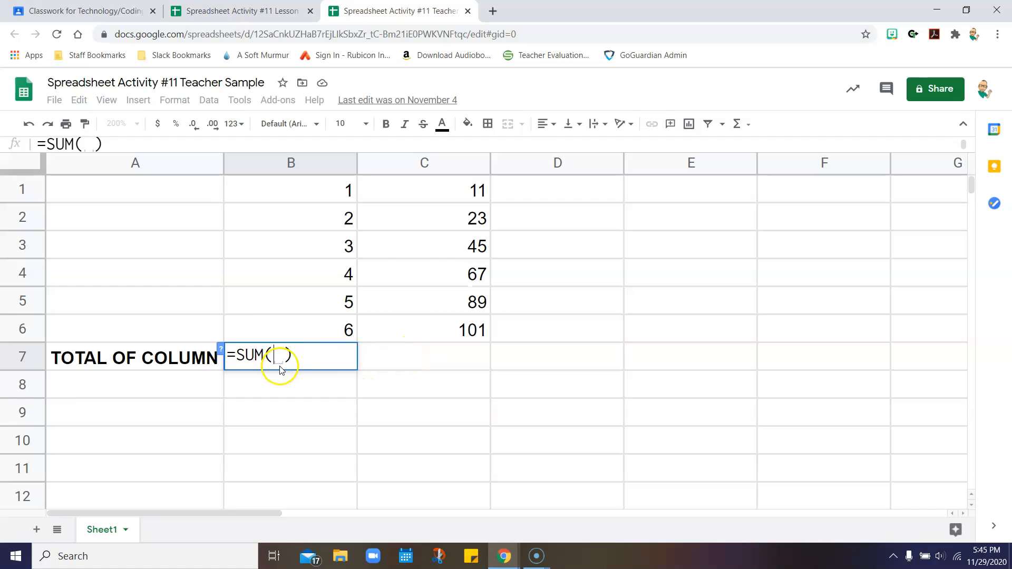
{"action": "left_click", "coordinate": [287, 395]}
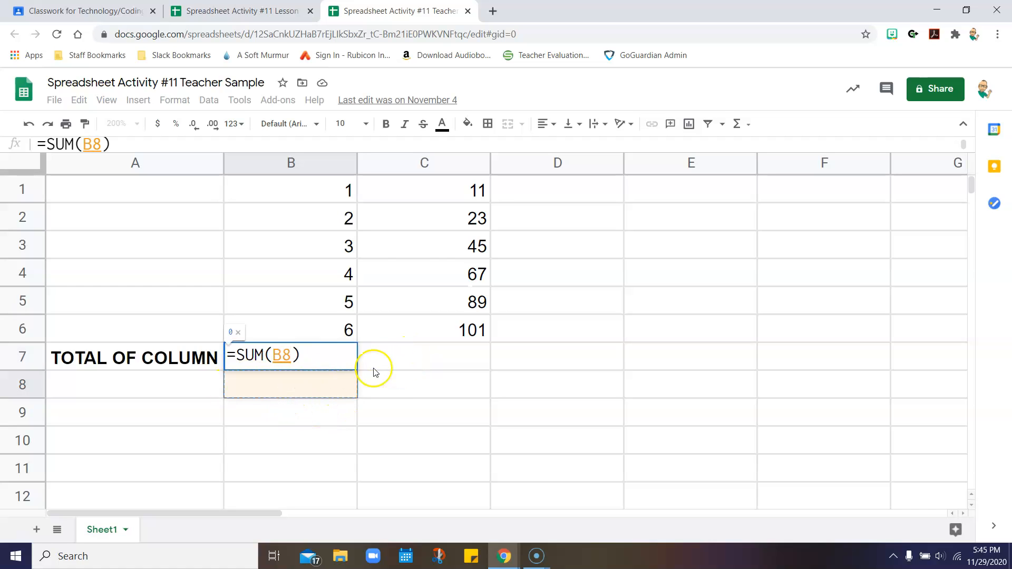
{"action": "key", "text": "BackSpace"}
{"action": "key", "text": "BackSpace"}
{"action": "key", "text": "BackSpace"}
{"action": "key", "text": "BackSpace"}
{"action": "key", "text": "BackSpace"}
{"action": "key", "text": "BackSpace"}
{"action": "key", "text": "BackSpace"}
{"action": "key", "text": "BackSpace"}
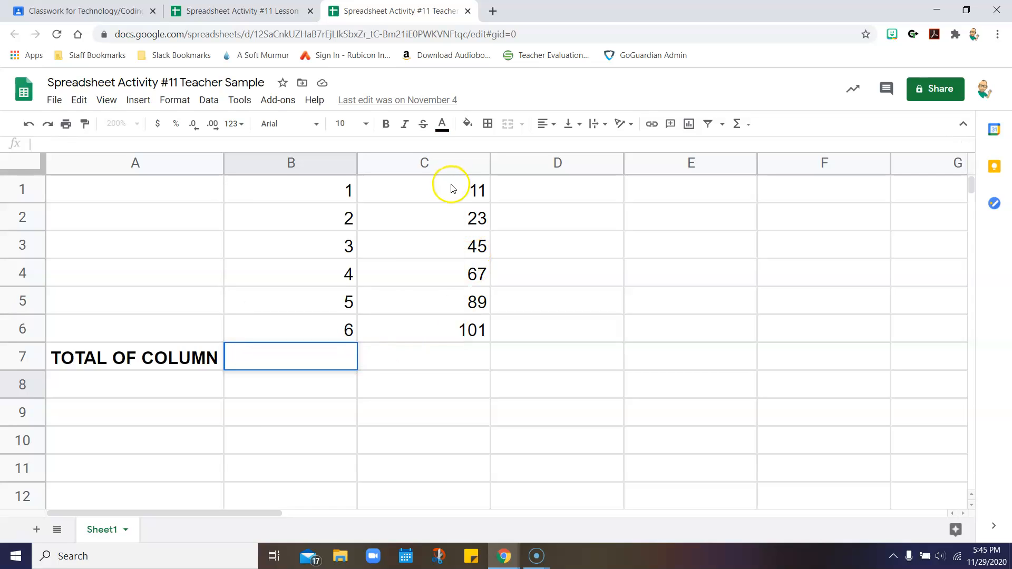
{"action": "left_click", "coordinate": [427, 362]}
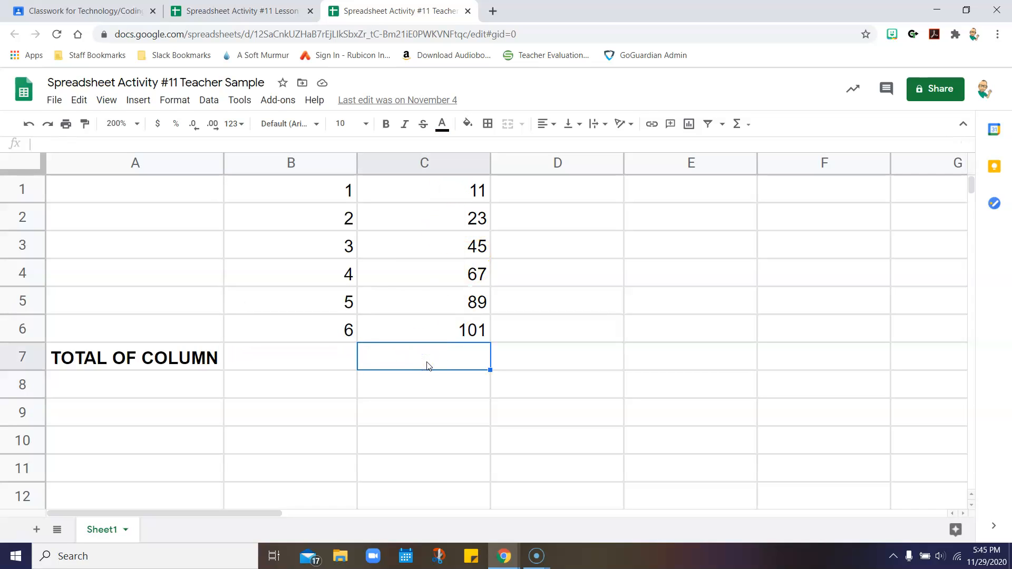
{"action": "type", "text": "=sum"}
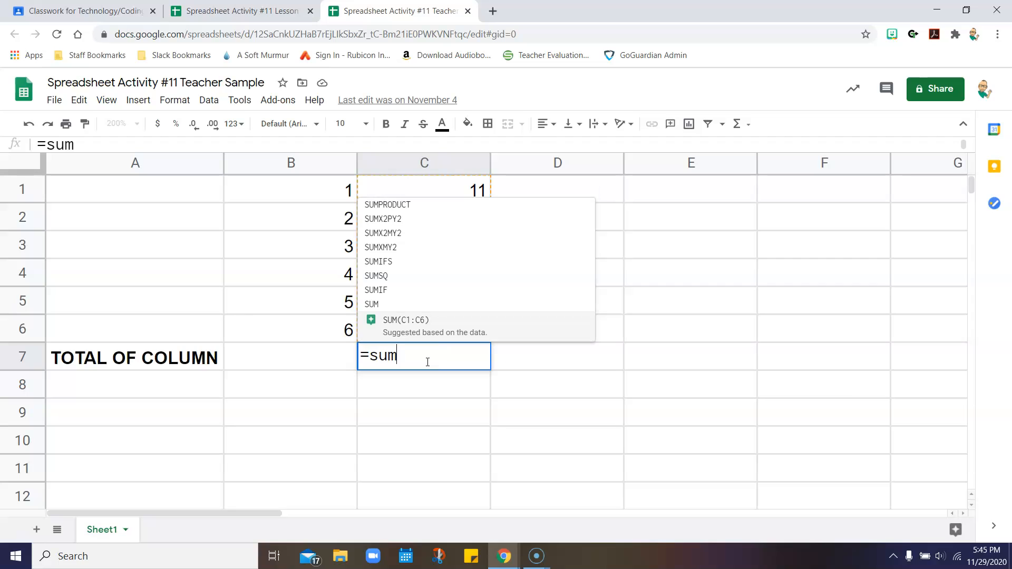
{"action": "type", "text": "("}
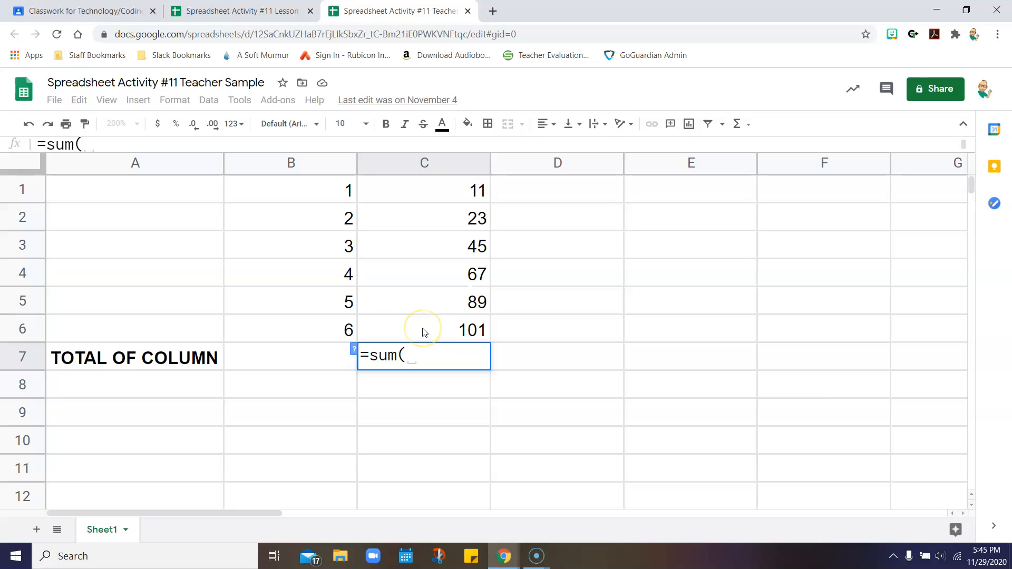
{"action": "key", "text": "BackSpace"}
{"action": "key", "text": "BackSpace"}
{"action": "key", "text": "BackSpace"}
{"action": "key", "text": "BackSpace"}
{"action": "key", "text": "BackSpace"}
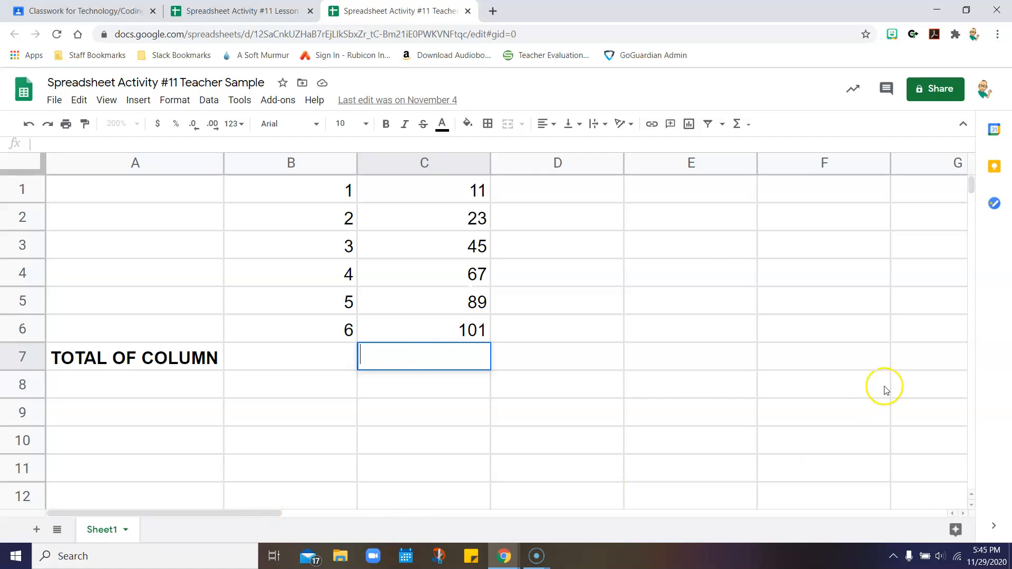
- Fill cells D1 through D6 with the values 456, 845, 846, 843, 215 and 457
{"action": "left_click", "coordinate": [591, 200]}
{"action": "left_click_drag", "start_coordinate": [592, 200], "coordinate": [587, 325]}
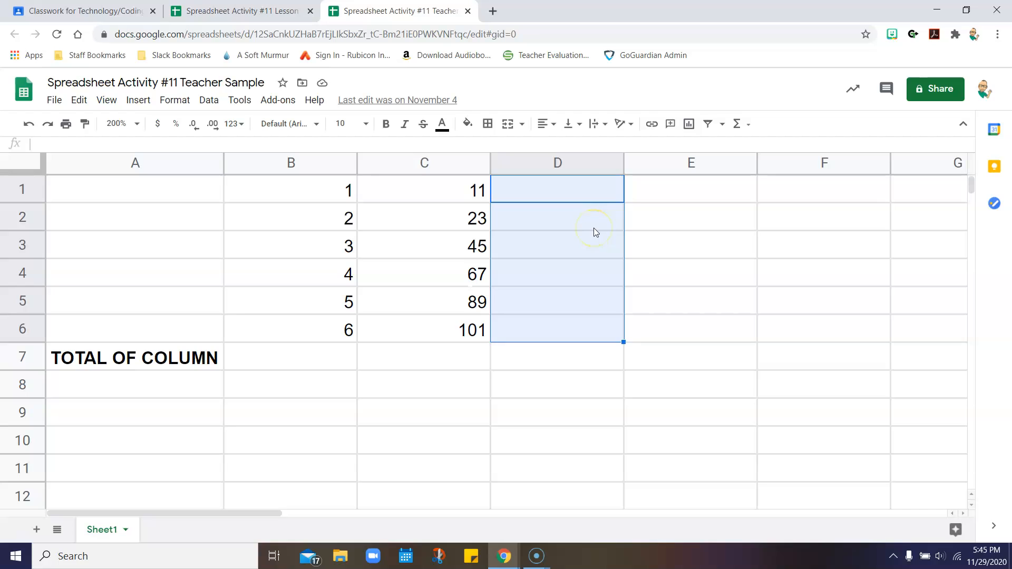
{"action": "left_click", "coordinate": [645, 188]}
{"action": "left_click", "coordinate": [554, 188]}
{"action": "left_click_drag", "start_coordinate": [555, 189], "coordinate": [556, 328]}
{"action": "type", "text": "456"}
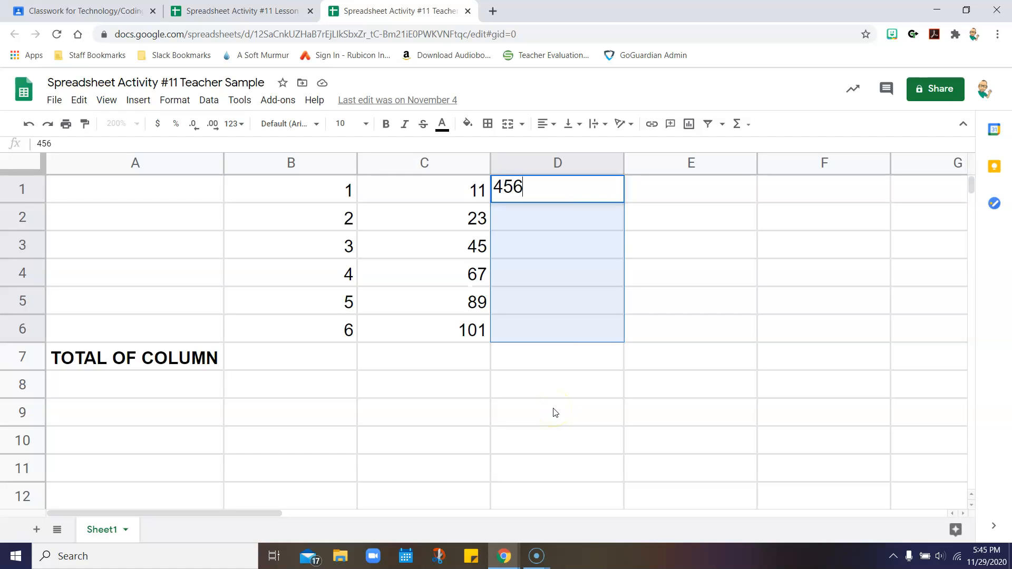
{"action": "key", "text": "Return"}
{"action": "type", "text": "845"}
{"action": "key", "text": "Return"}
{"action": "type", "text": "846"}
{"action": "key", "text": "Return"}
{"action": "type", "text": "84"}
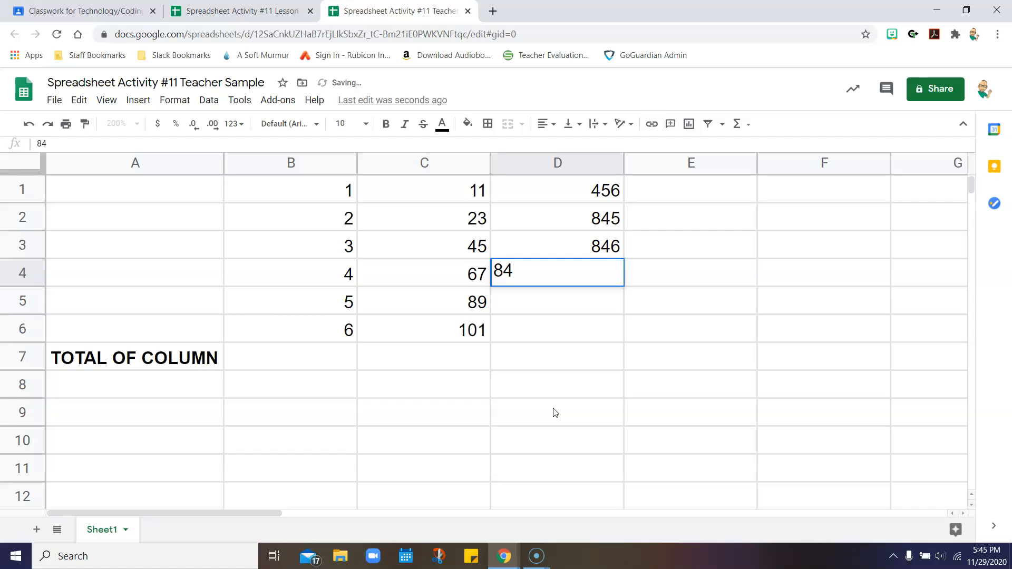
{"action": "type", "text": "3"}
{"action": "key", "text": "Return"}
{"action": "type", "text": "215"}
{"action": "key", "text": "Return"}
{"action": "type", "text": "457"}
{"action": "key", "text": "Return"}
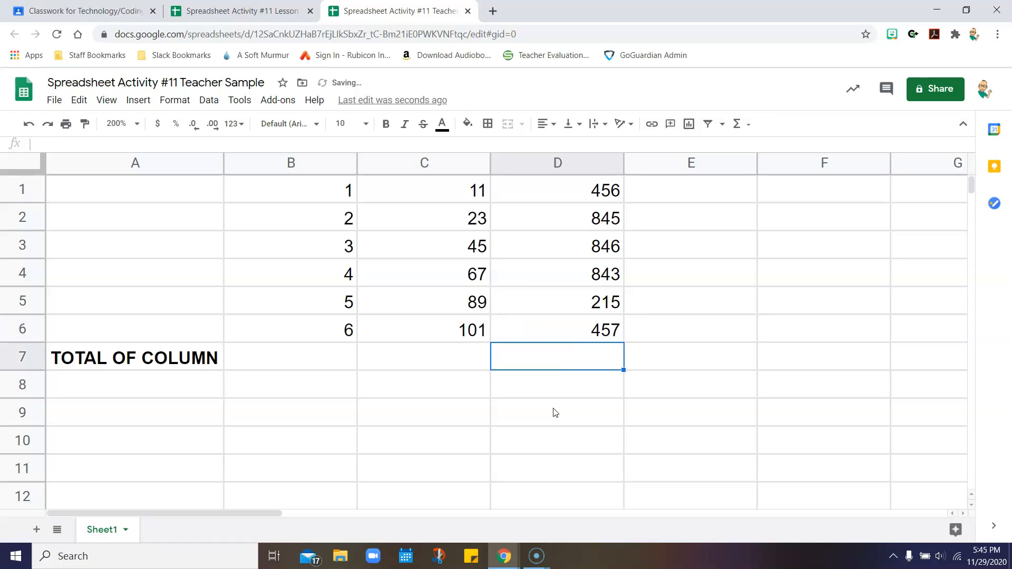
- Enter the formula =sum(D1:D6) in cell D7, picking the column D values as the range
{"action": "left_click_drag", "start_coordinate": [601, 189], "coordinate": [606, 324]}
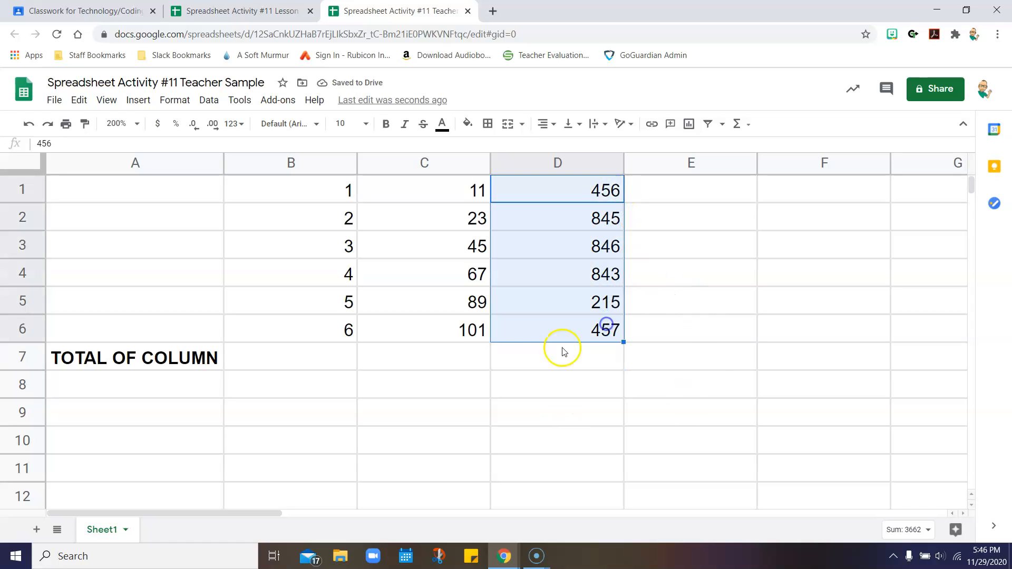
{"action": "left_click", "coordinate": [500, 363]}
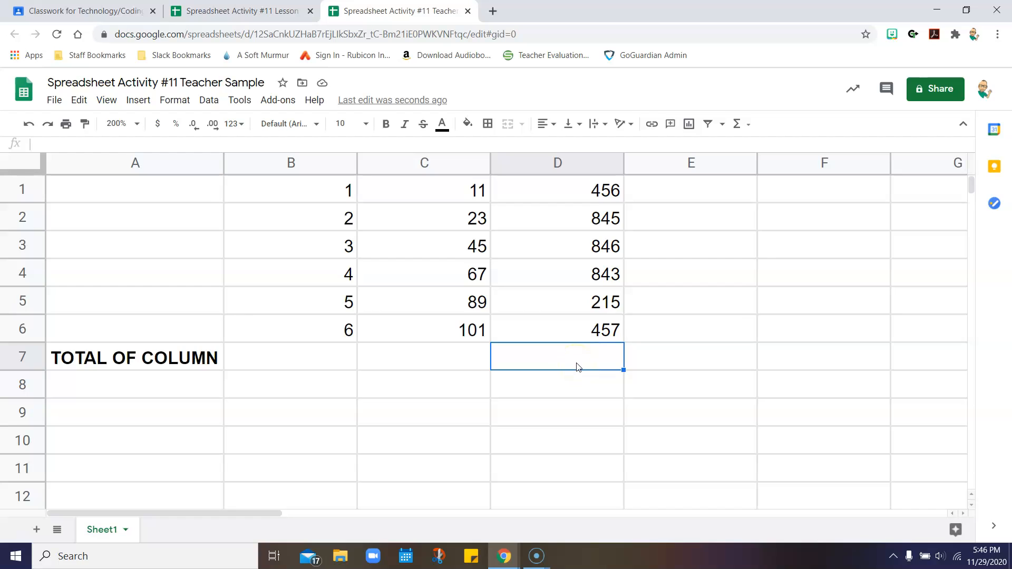
{"action": "type", "text": "="}
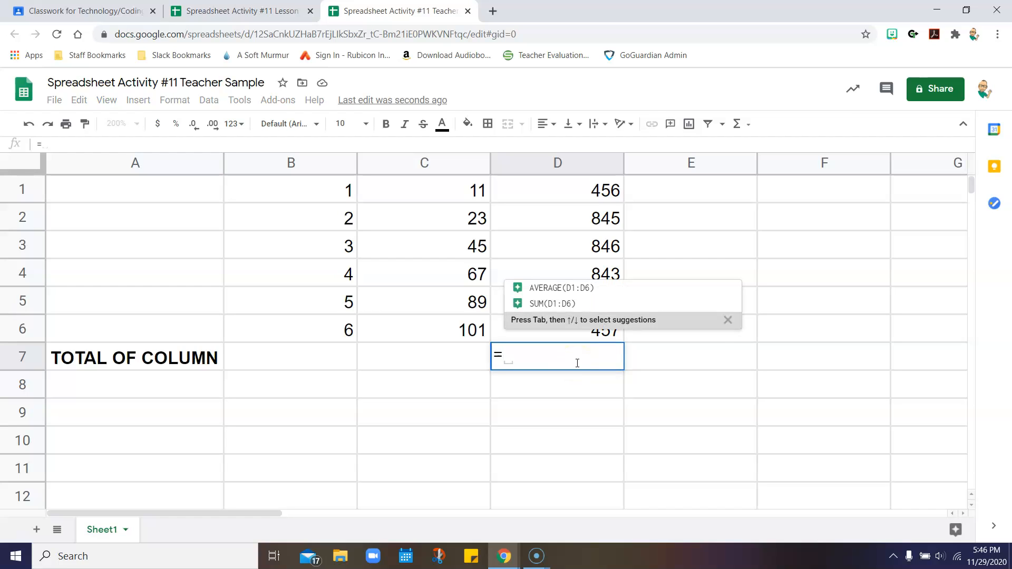
{"action": "type", "text": "sum("}
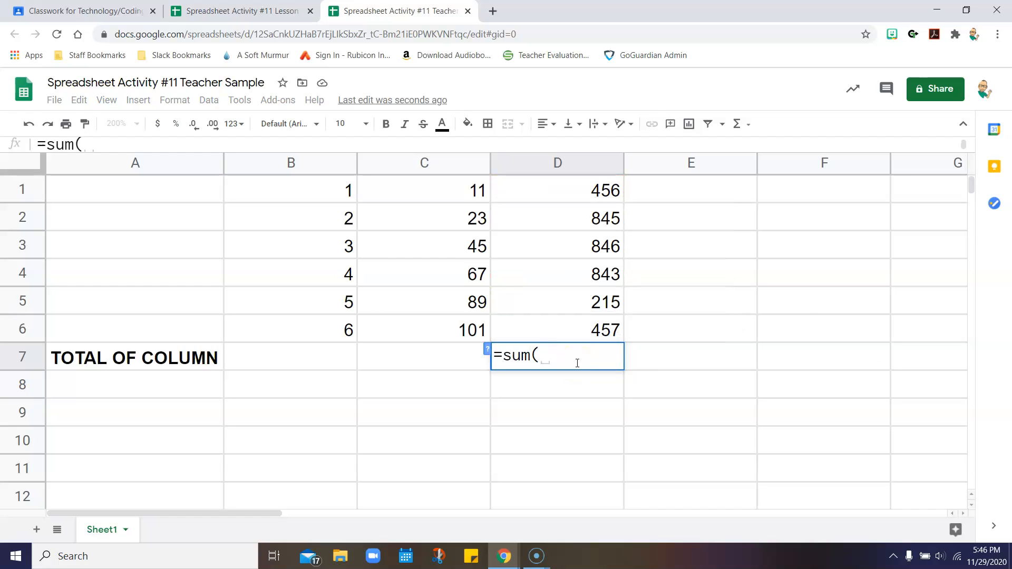
{"action": "left_click_drag", "start_coordinate": [572, 191], "coordinate": [558, 323]}
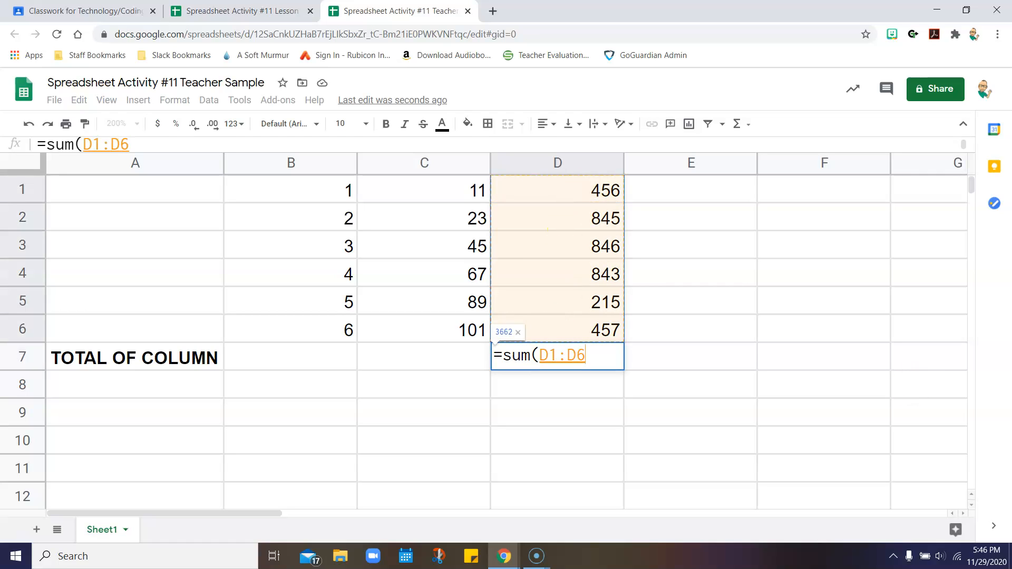
{"action": "type", "text": ")"}
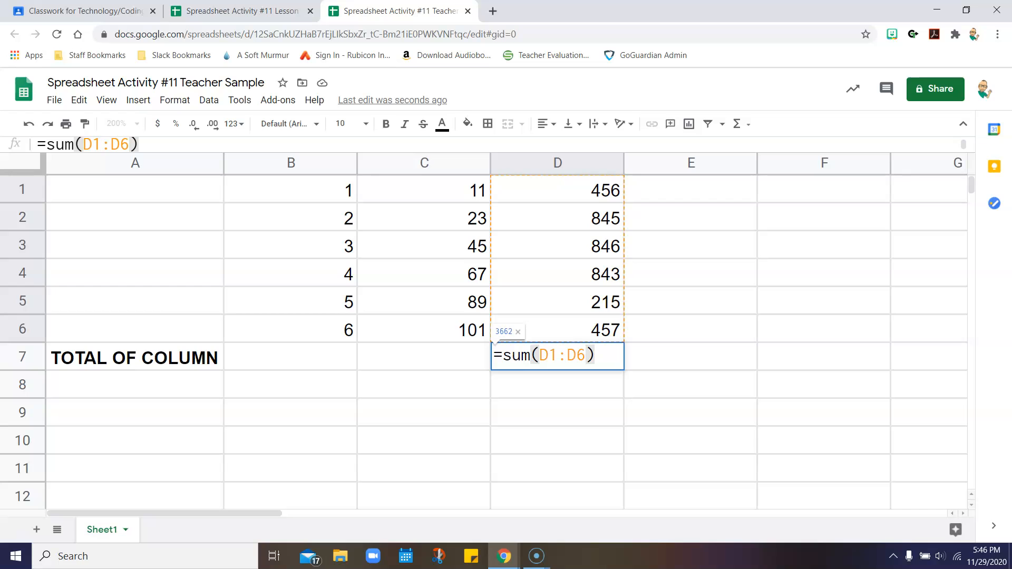
- Erase the uncommitted SUM formula from cell D7
{"action": "key", "text": "BackSpace"}
{"action": "key", "text": "BackSpace"}
{"action": "key", "text": "BackSpace"}
{"action": "key", "text": "BackSpace"}
{"action": "key", "text": "BackSpace"}
{"action": "key", "text": "BackSpace"}
{"action": "key", "text": "BackSpace"}
{"action": "key", "text": "BackSpace"}
{"action": "key", "text": "BackSpace"}
{"action": "key", "text": "BackSpace"}
{"action": "key", "text": "BackSpace"}
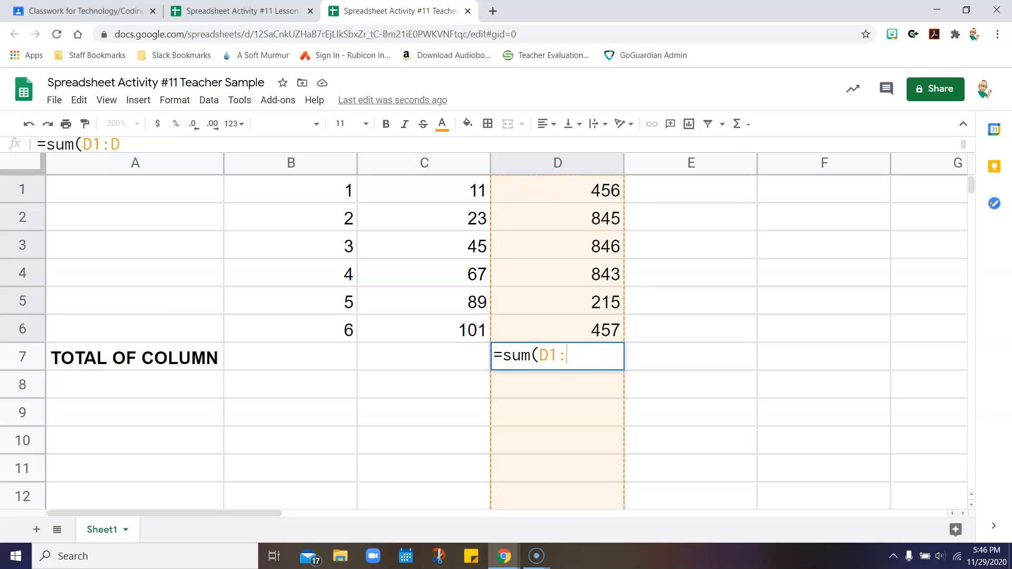
- Clear the values from cells D1 through D6 and select cell B7 in the TOTAL OF COLUMN row
{"action": "left_click_drag", "start_coordinate": [601, 182], "coordinate": [604, 336]}
{"action": "key", "text": "Delete"}
{"action": "left_click", "coordinate": [492, 363]}
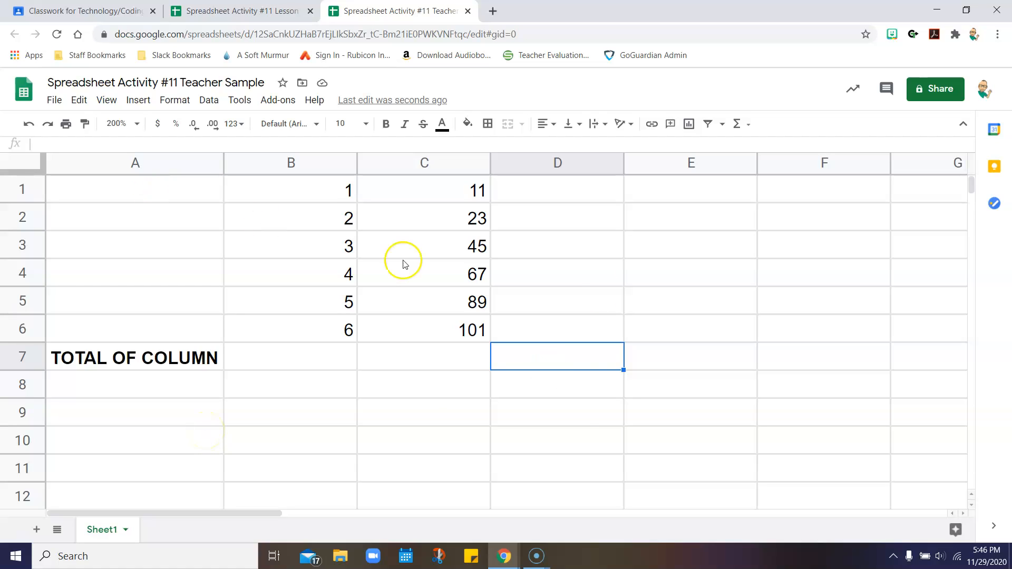
{"action": "left_click", "coordinate": [306, 358]}
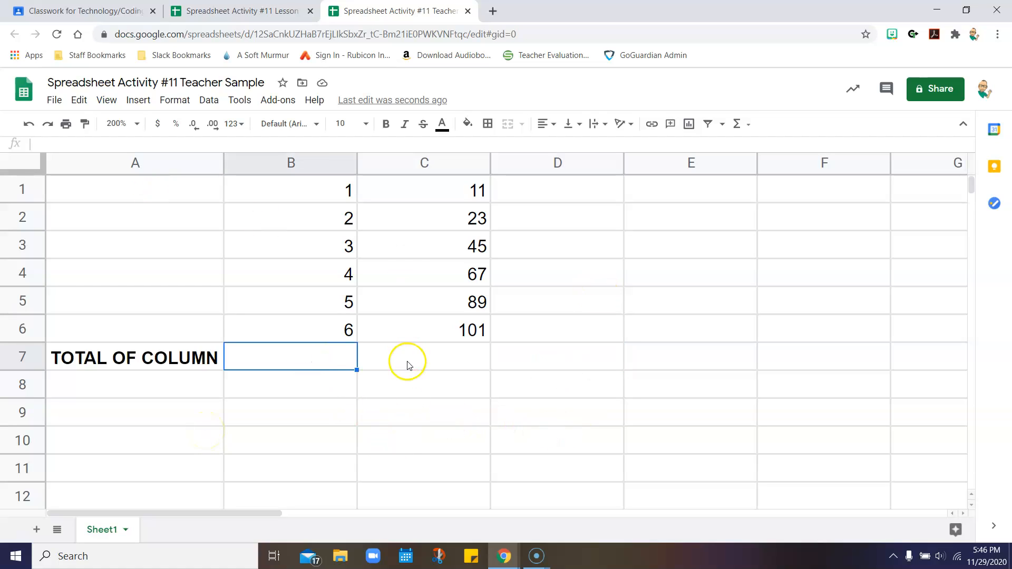